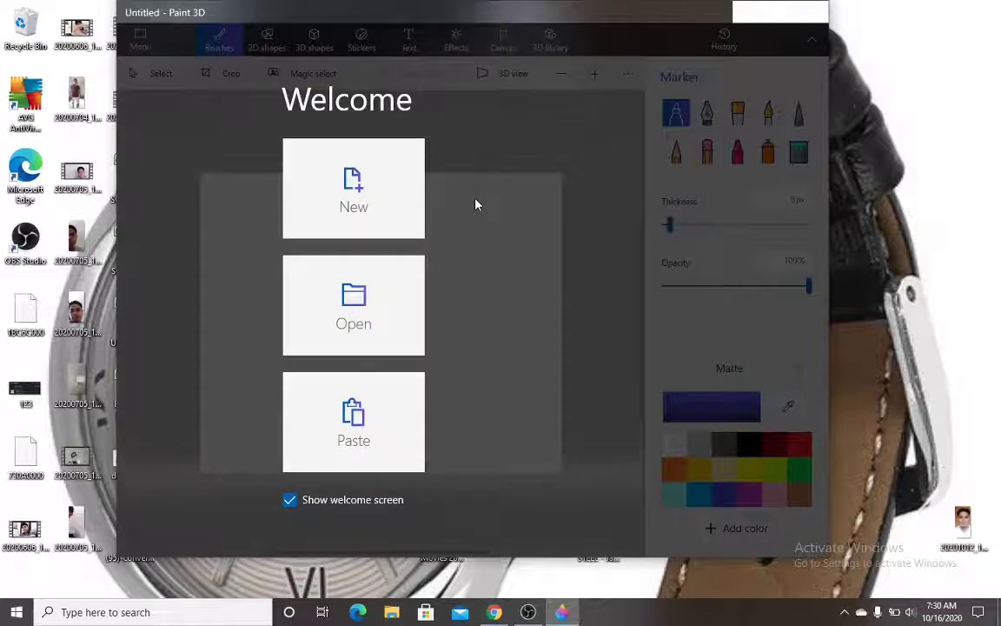
# Open the image Screenshot (72) from the Screenshots folder in Pictures
pyautogui.click(344, 203)
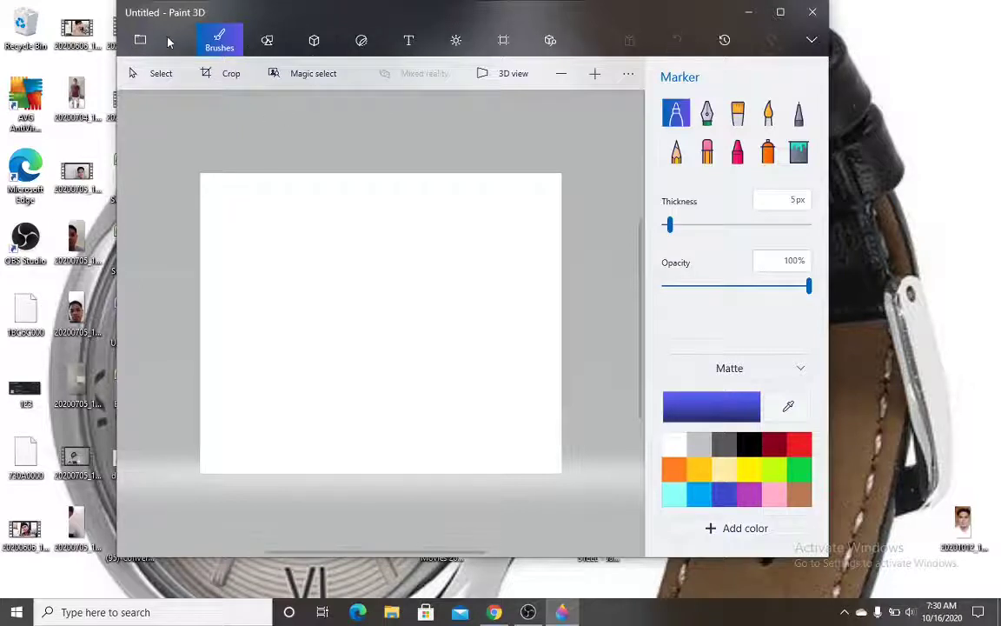
pyautogui.click(140, 42)
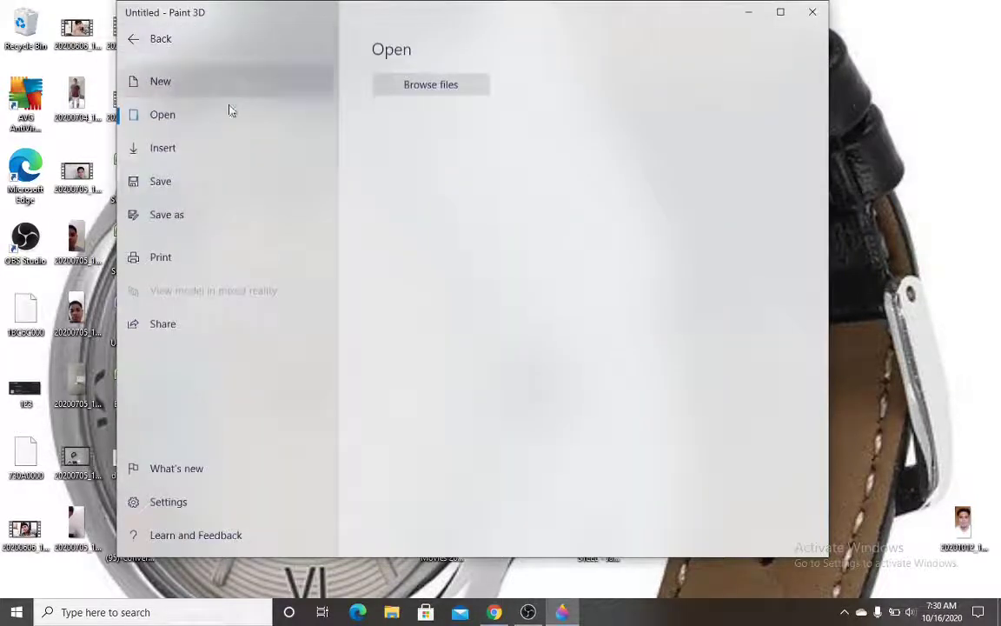
pyautogui.click(380, 87)
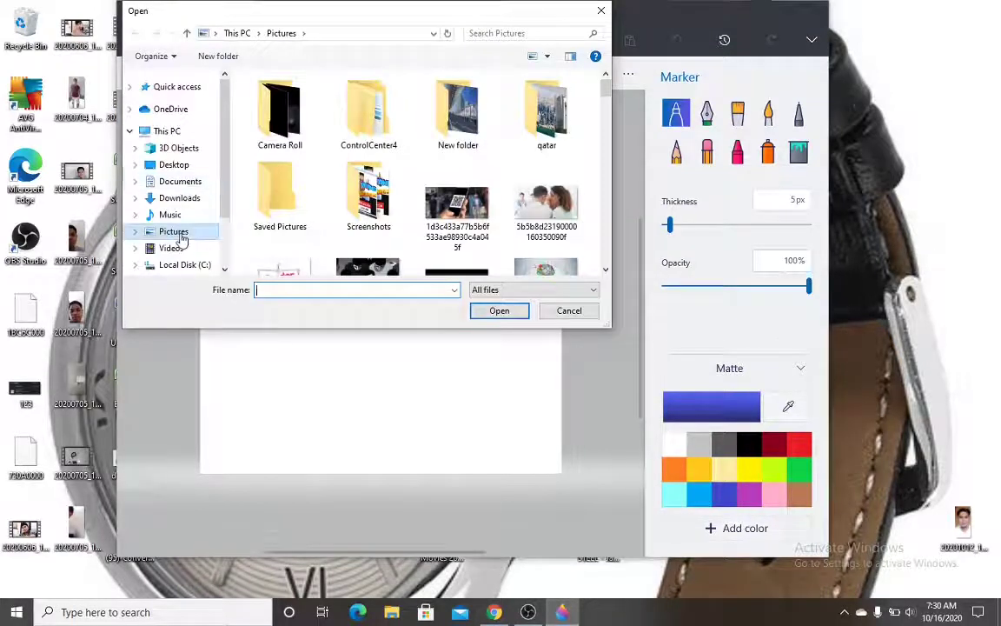
pyautogui.click(174, 231)
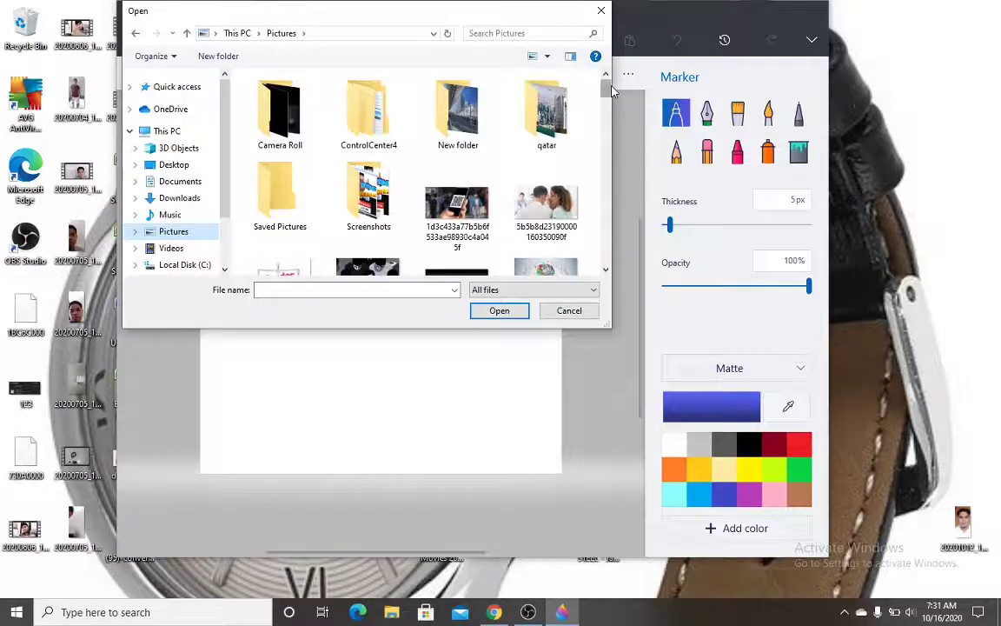
pyautogui.moveTo(609, 87)
pyautogui.mouseDown()
pyautogui.moveTo(604, 145)
pyautogui.moveTo(606, 83)
pyautogui.mouseUp()
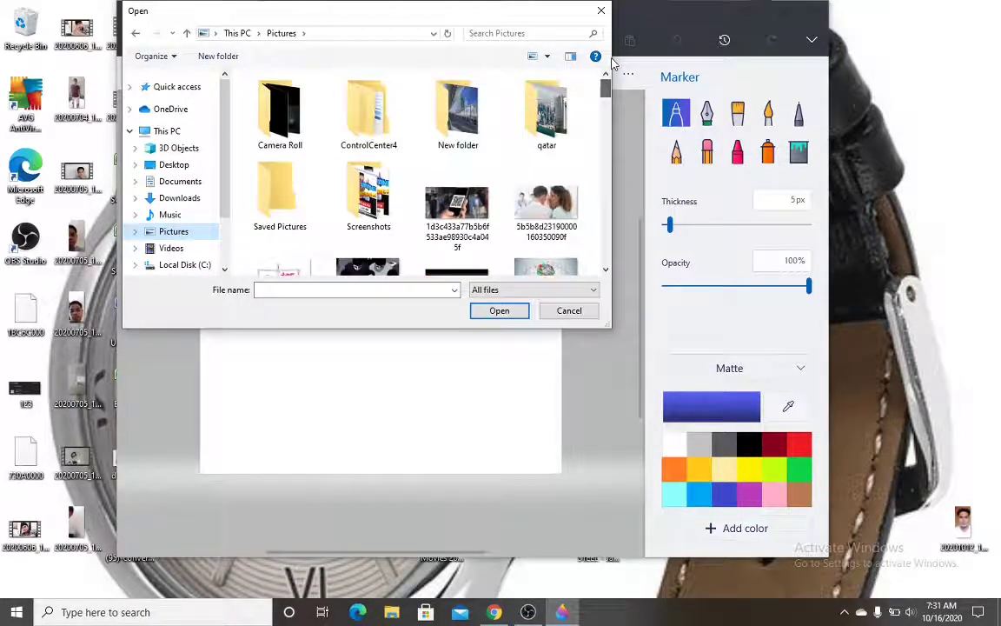
pyautogui.doubleClick(372, 193)
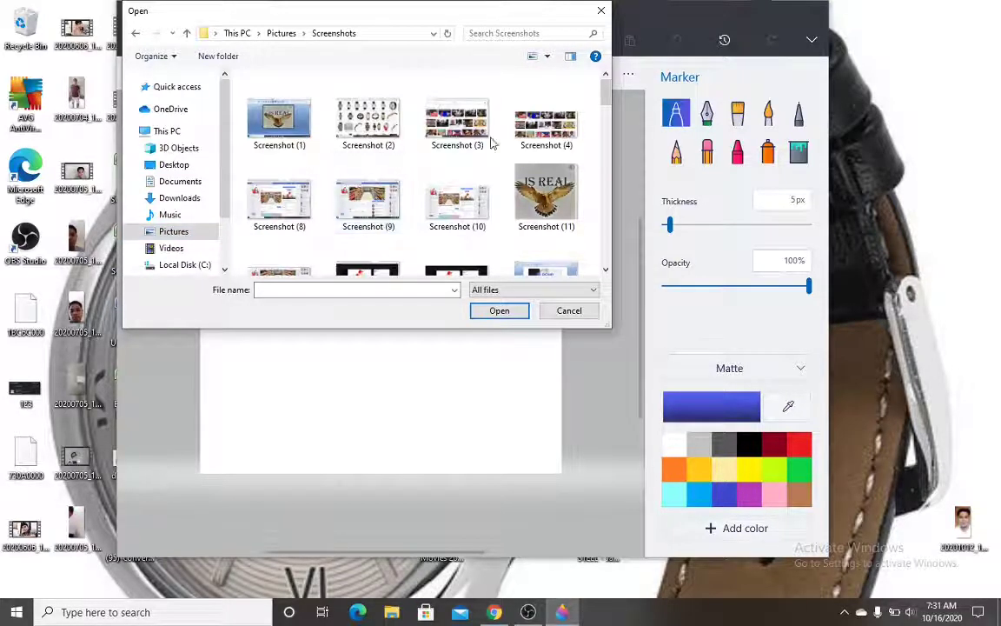
pyautogui.moveTo(604, 96); pyautogui.dragTo(599, 257)
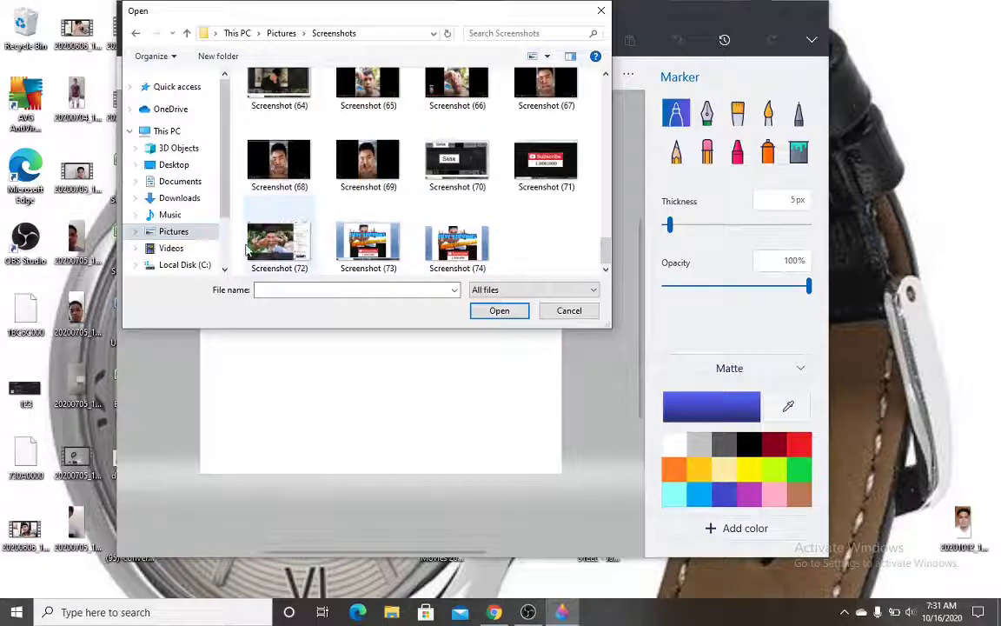
pyautogui.click(276, 241)
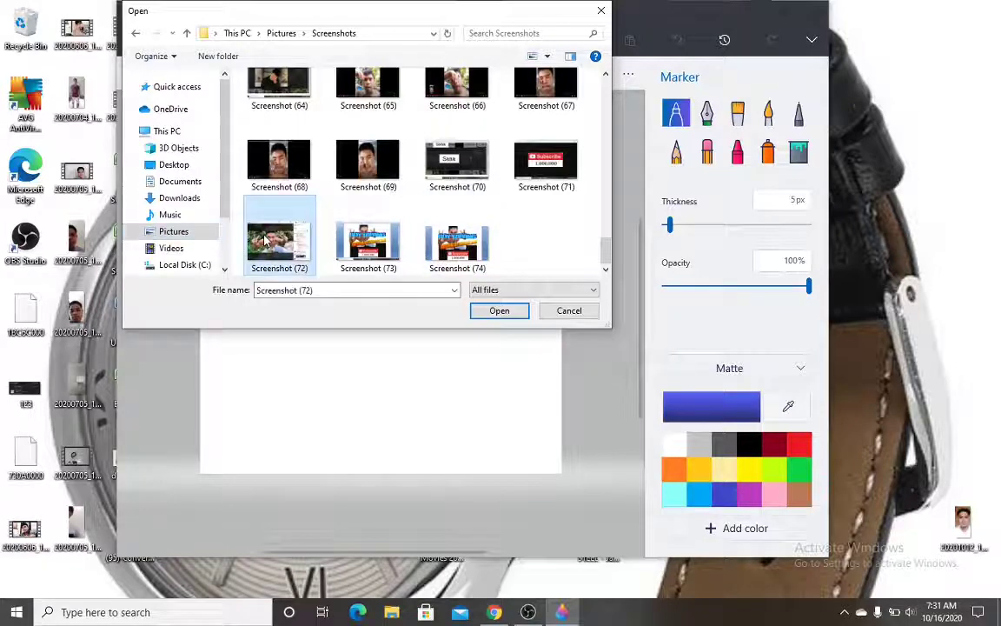
pyautogui.click(499, 311)
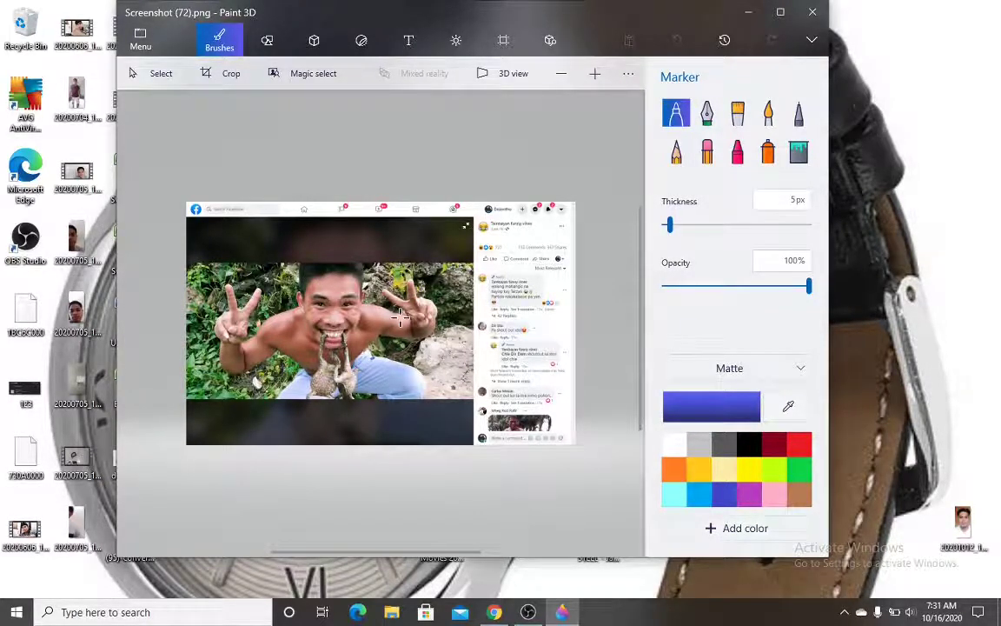
# Start a Magic select cutout with the focus area tightened around the man in the photo, excluding the dark bands and comments
pyautogui.click(304, 74)
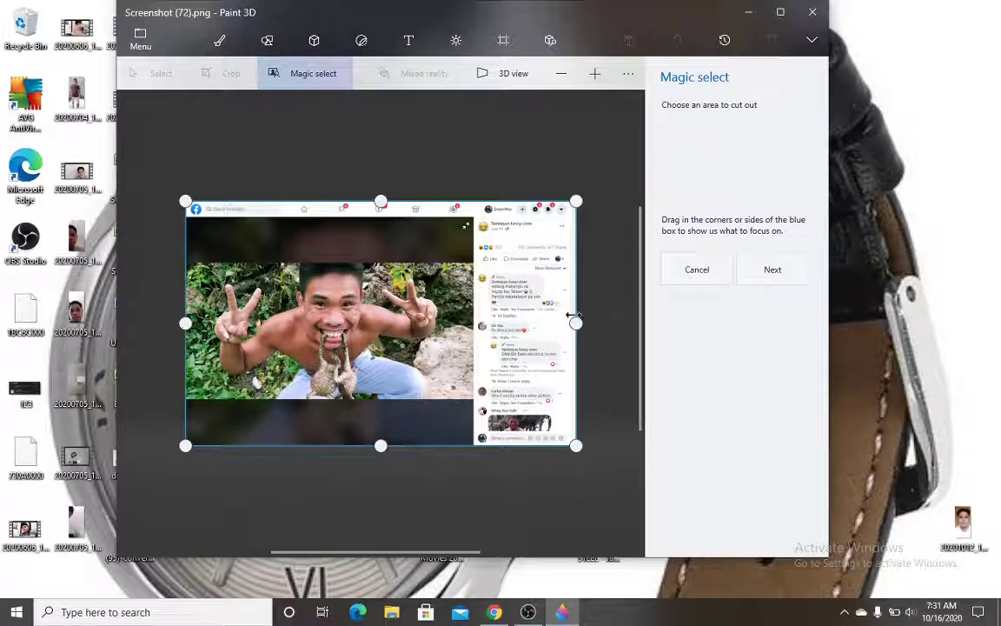
pyautogui.moveTo(576, 324); pyautogui.dragTo(446, 324)
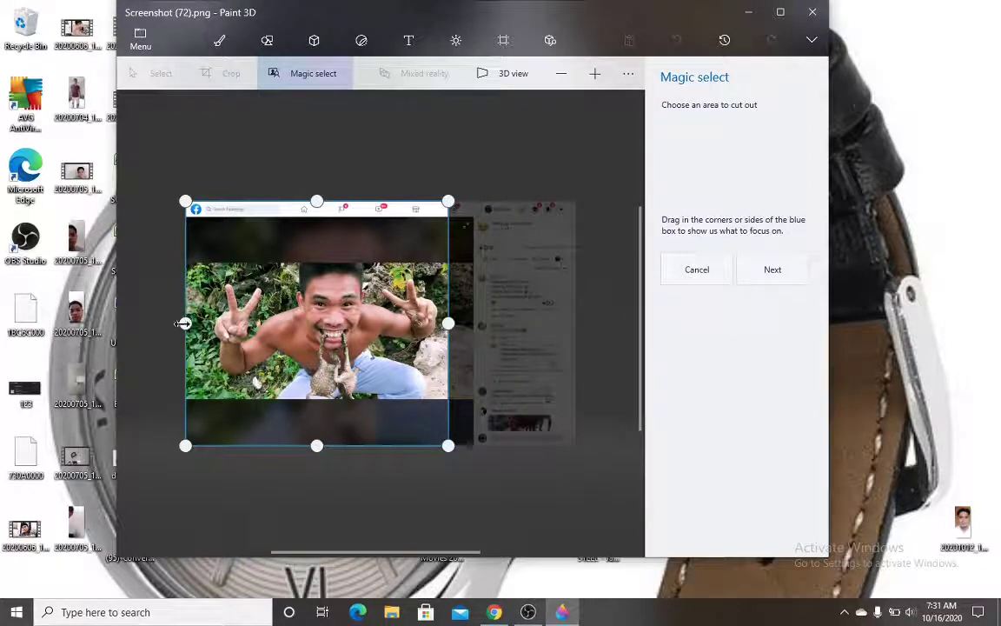
pyautogui.moveTo(183, 323); pyautogui.dragTo(211, 323)
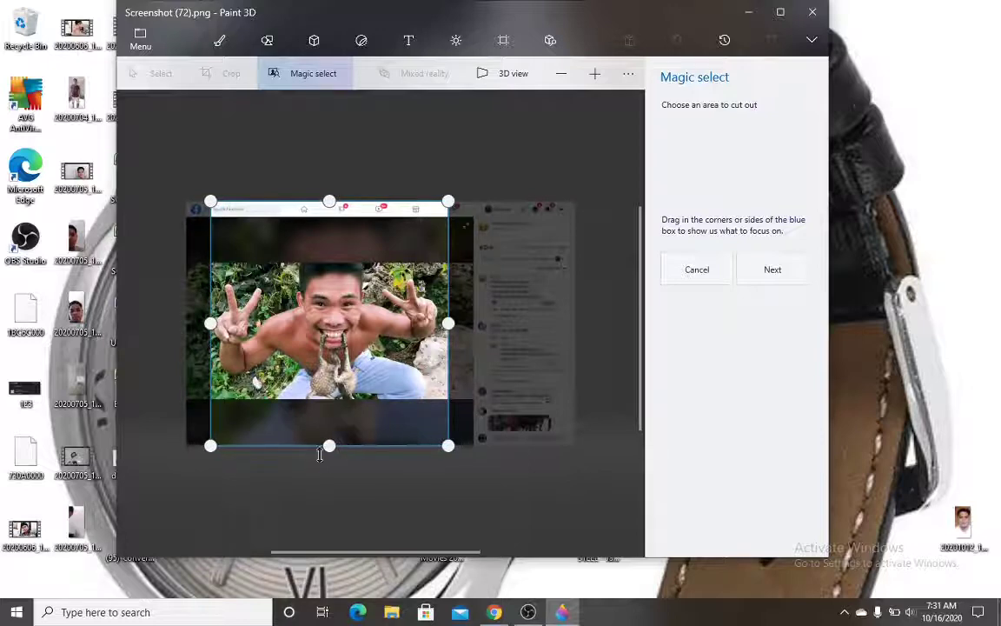
pyautogui.moveTo(327, 447); pyautogui.dragTo(328, 399)
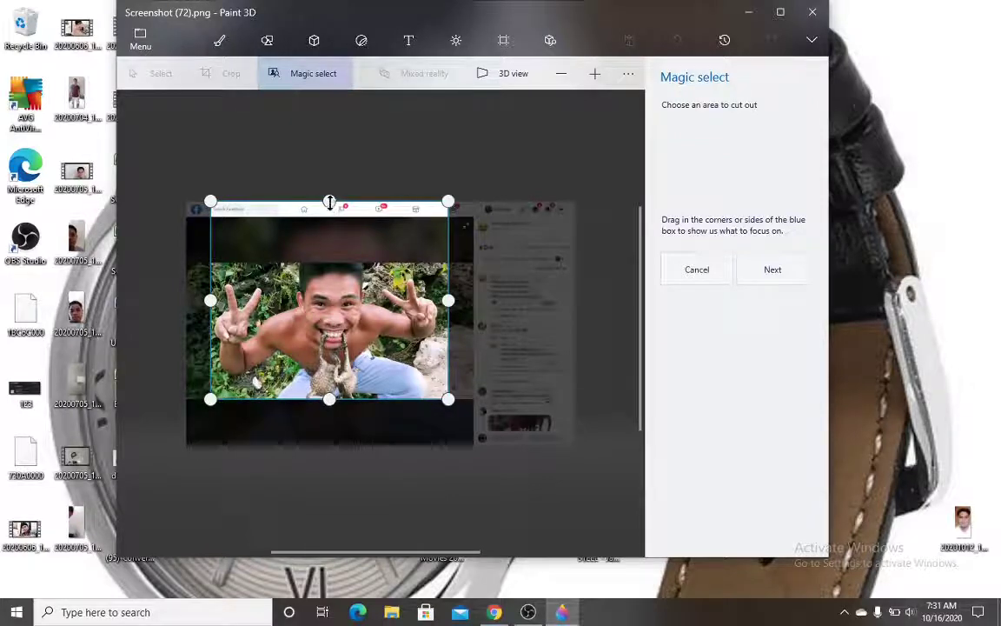
pyautogui.moveTo(329, 202); pyautogui.dragTo(329, 262)
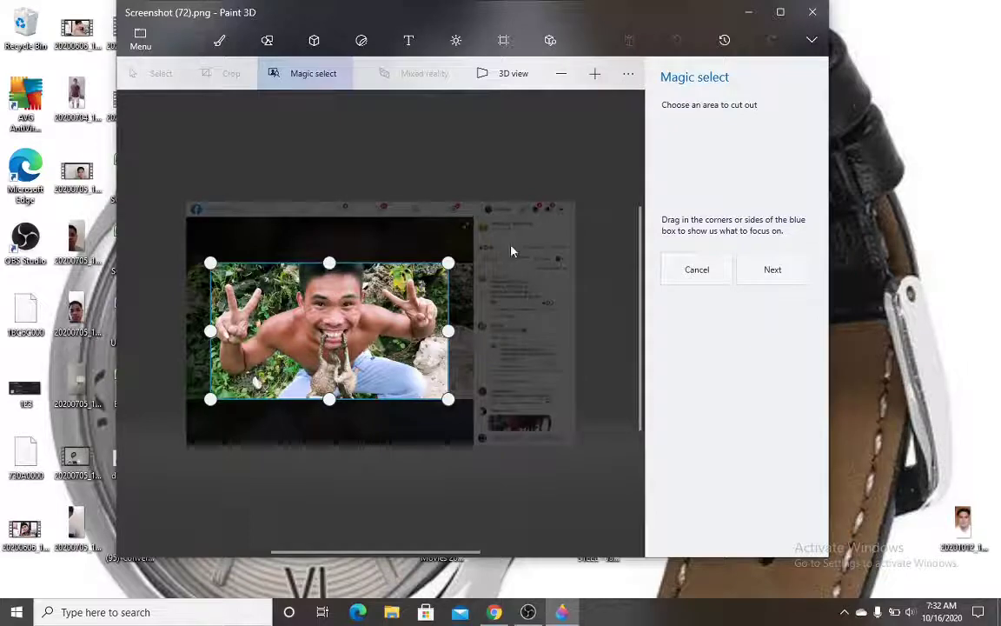
pyautogui.click(765, 272)
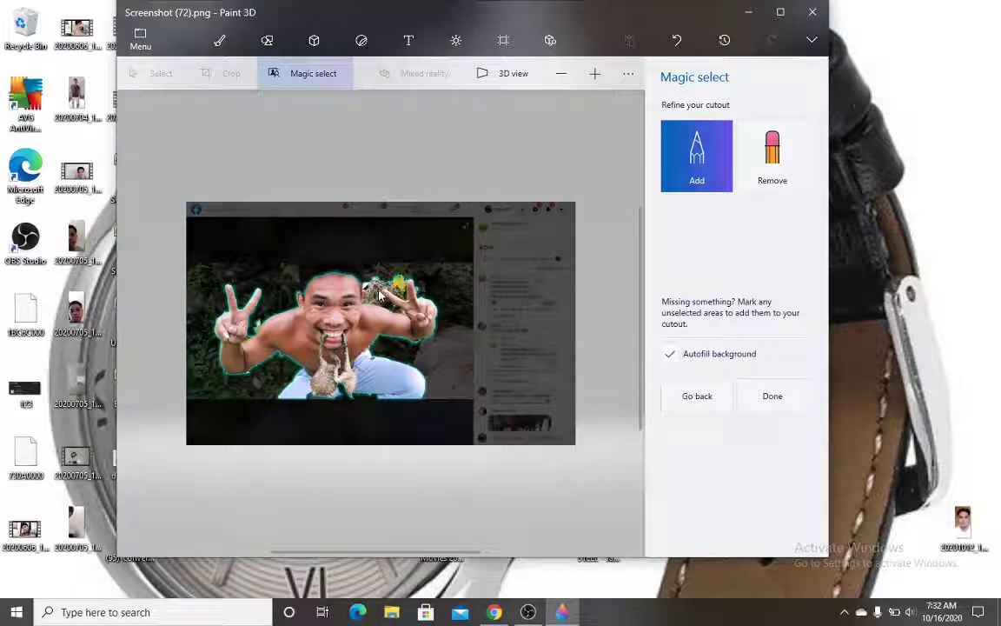
# Remove the leftover background foliage between the man's head and the raised fingers on the right from the cutout
pyautogui.click(753, 156)
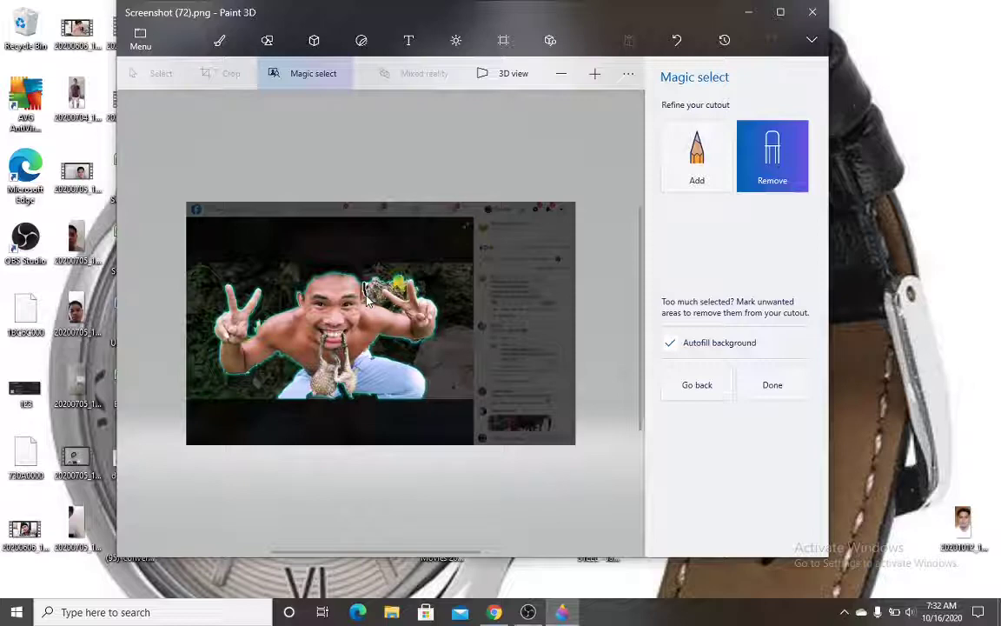
pyautogui.moveTo(366, 297); pyautogui.dragTo(392, 315)
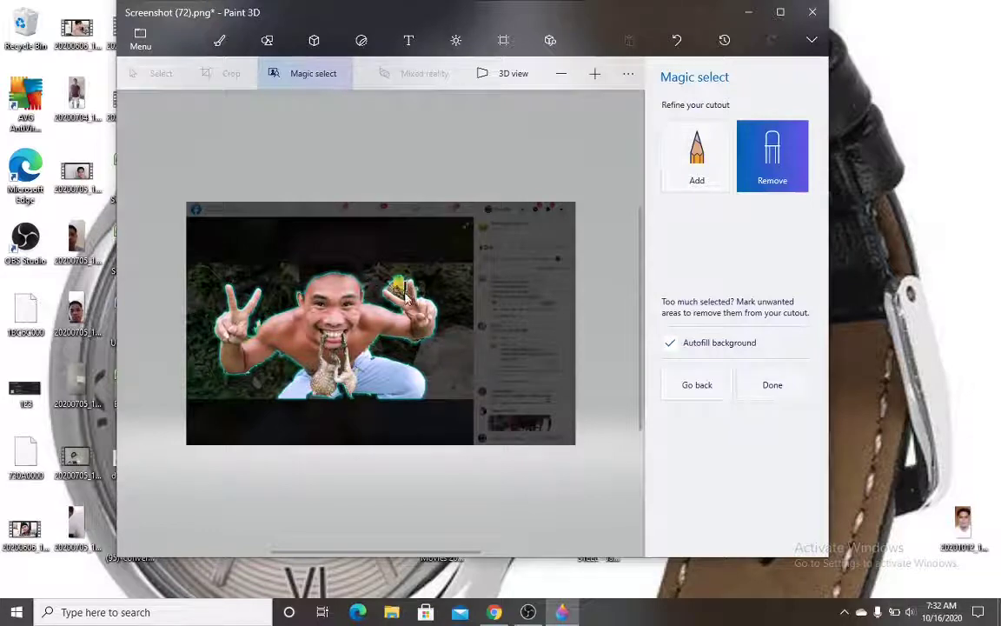
pyautogui.moveTo(406, 297); pyautogui.dragTo(361, 258)
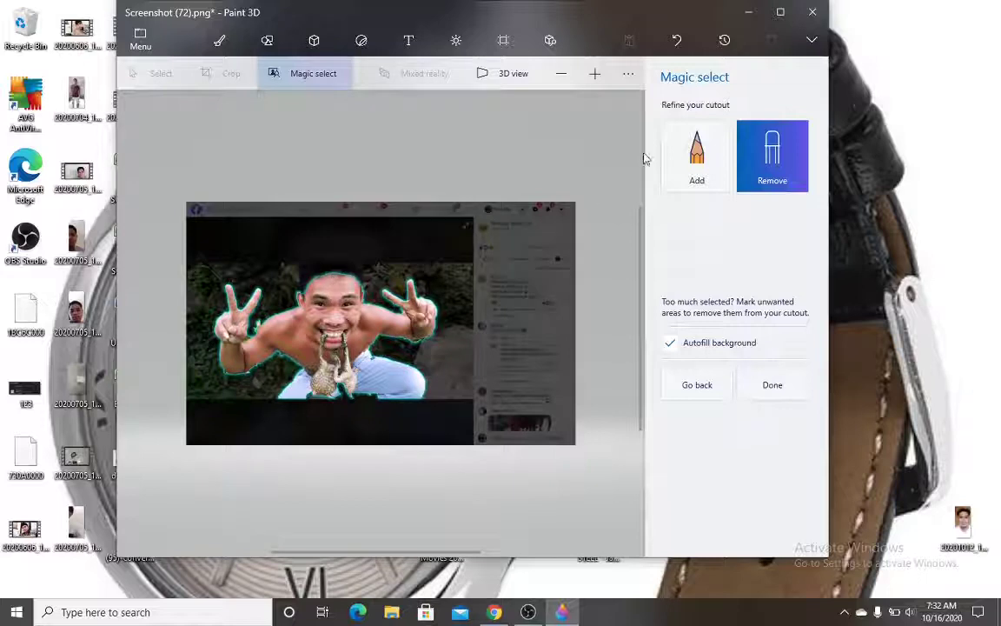
# Add the missing hair on top of the man's head to the cutout and finish the Magic select
pyautogui.click(700, 166)
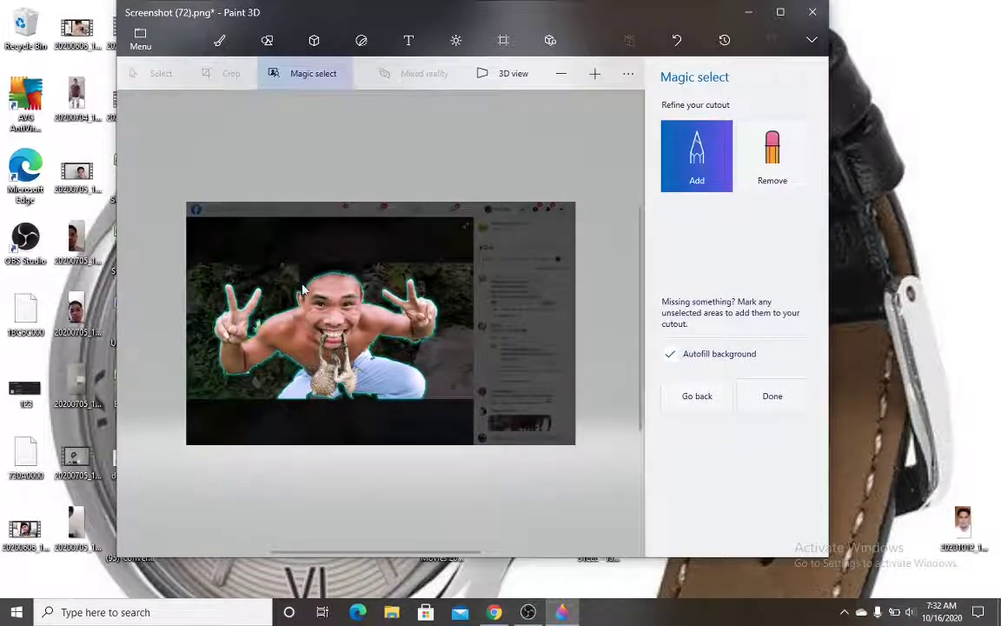
pyautogui.moveTo(301, 297); pyautogui.dragTo(304, 275)
pyautogui.moveTo(306, 265); pyautogui.dragTo(358, 273)
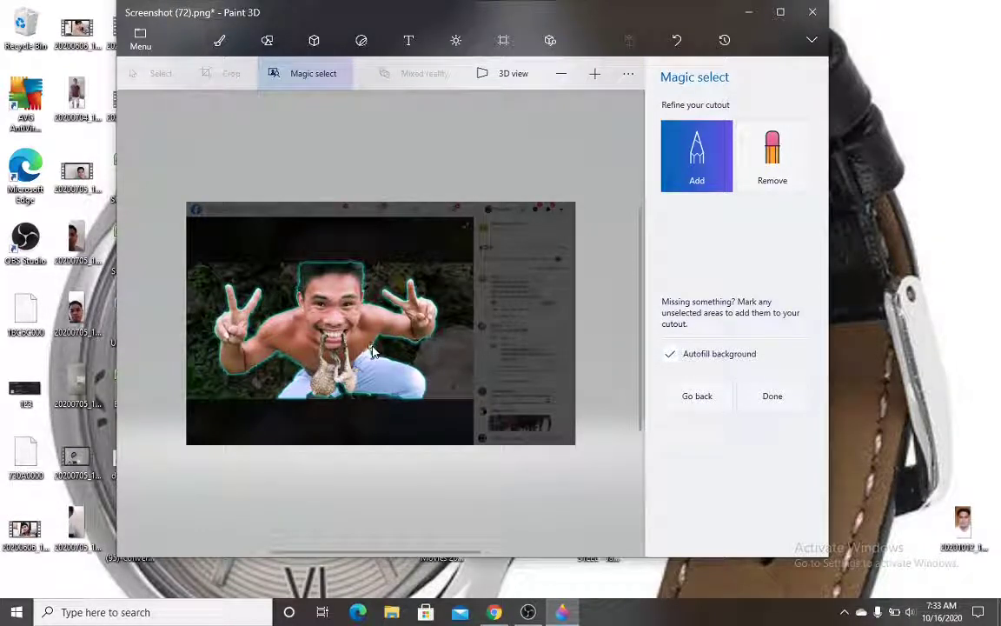
pyautogui.click(764, 188)
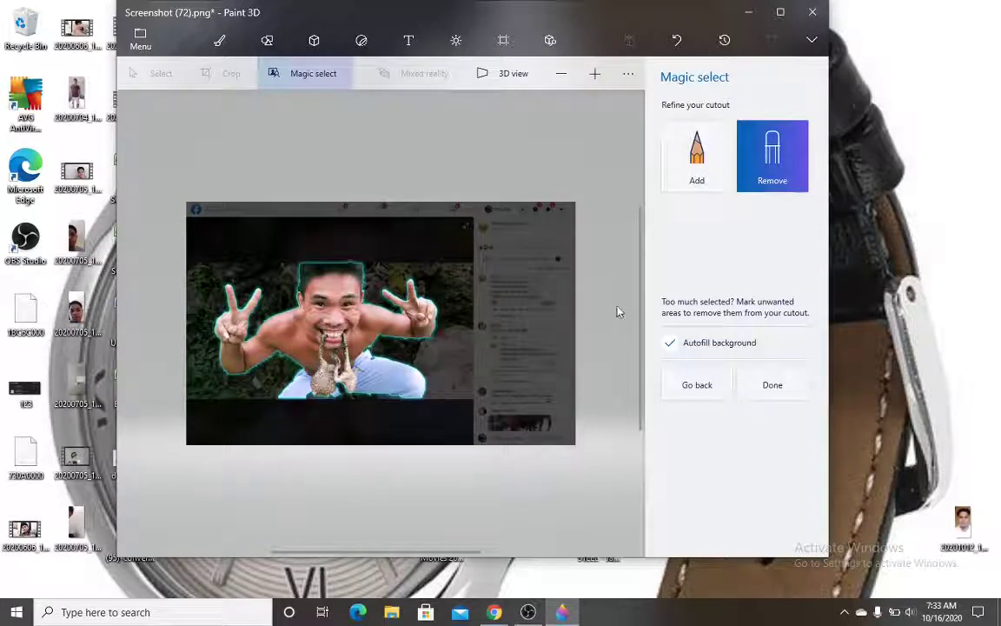
pyautogui.click(767, 384)
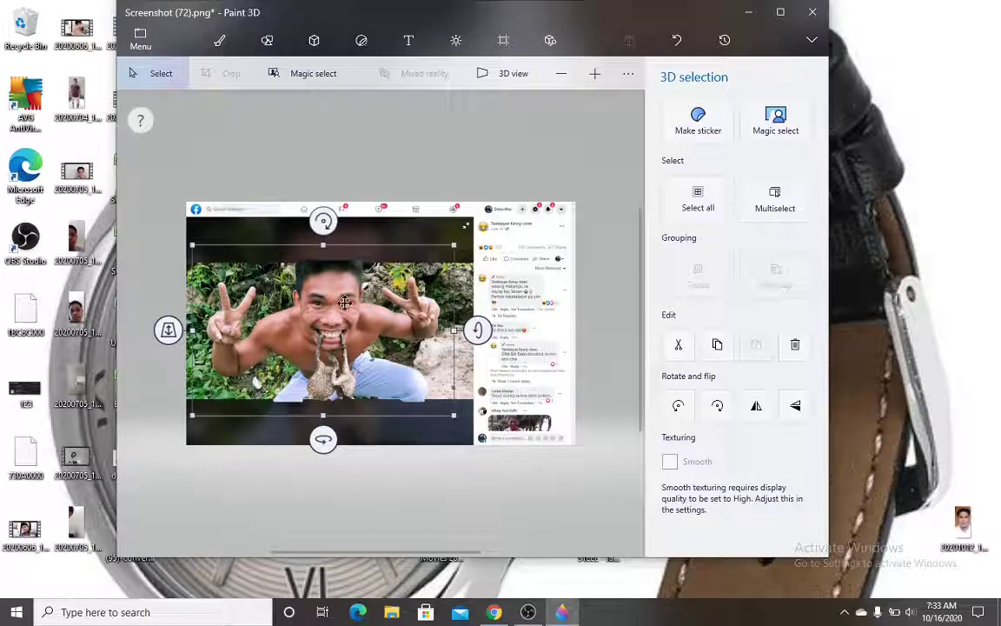
# Shift the cutout man slightly down and to the left over the photo, and copy the cutout
pyautogui.press('Escape')
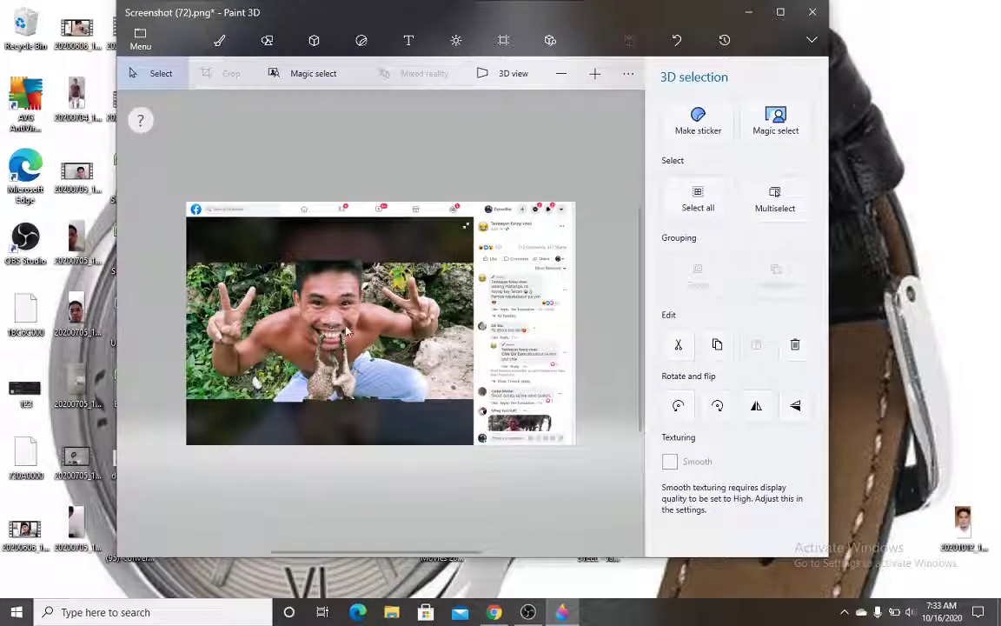
pyautogui.click(370, 323)
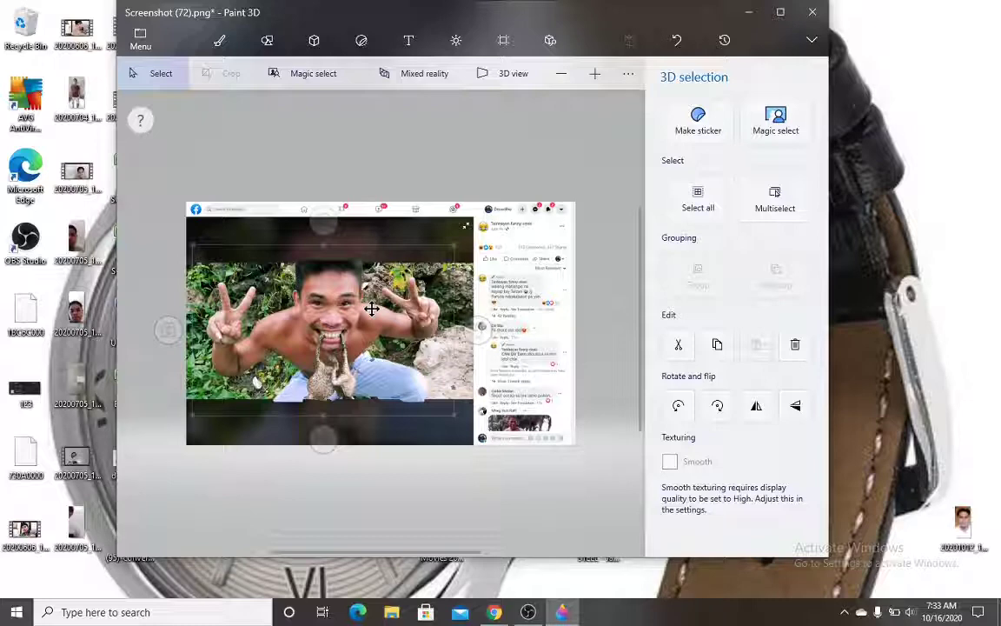
pyautogui.moveTo(371, 308); pyautogui.dragTo(302, 314)
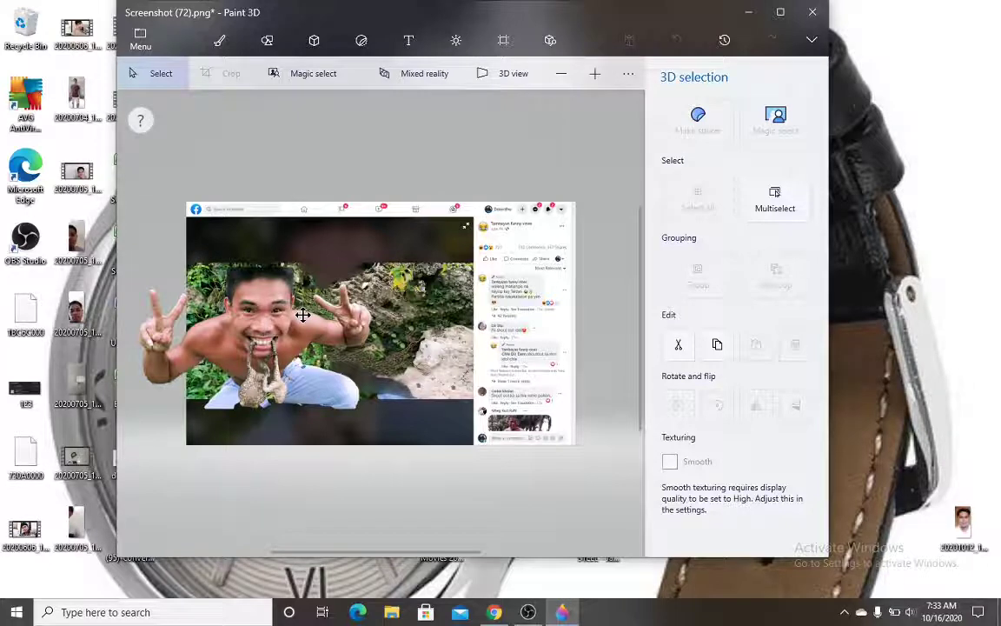
pyautogui.moveTo(303, 315); pyautogui.dragTo(319, 318)
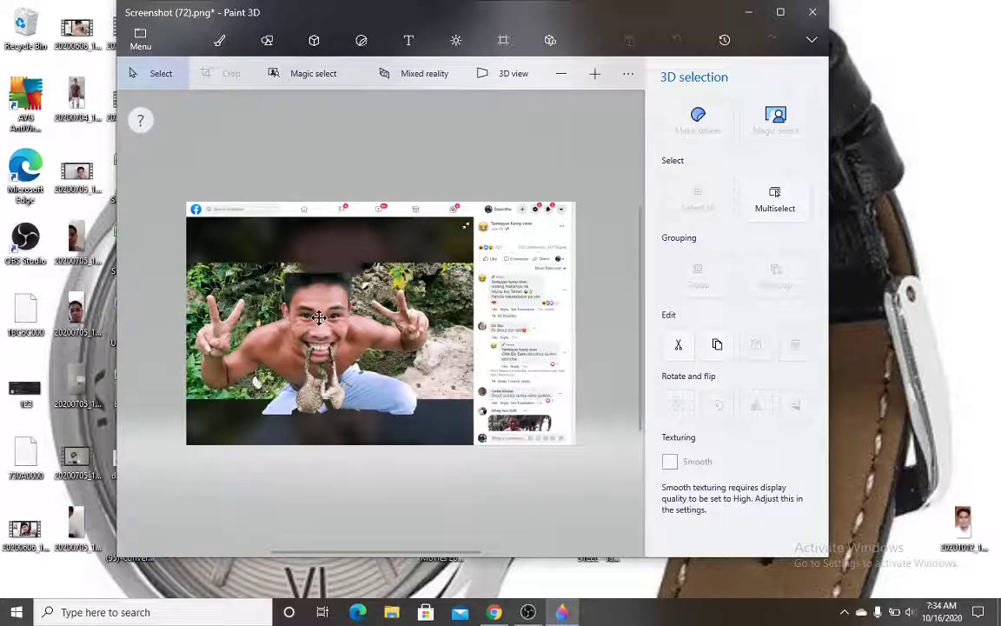
pyautogui.click(319, 317)
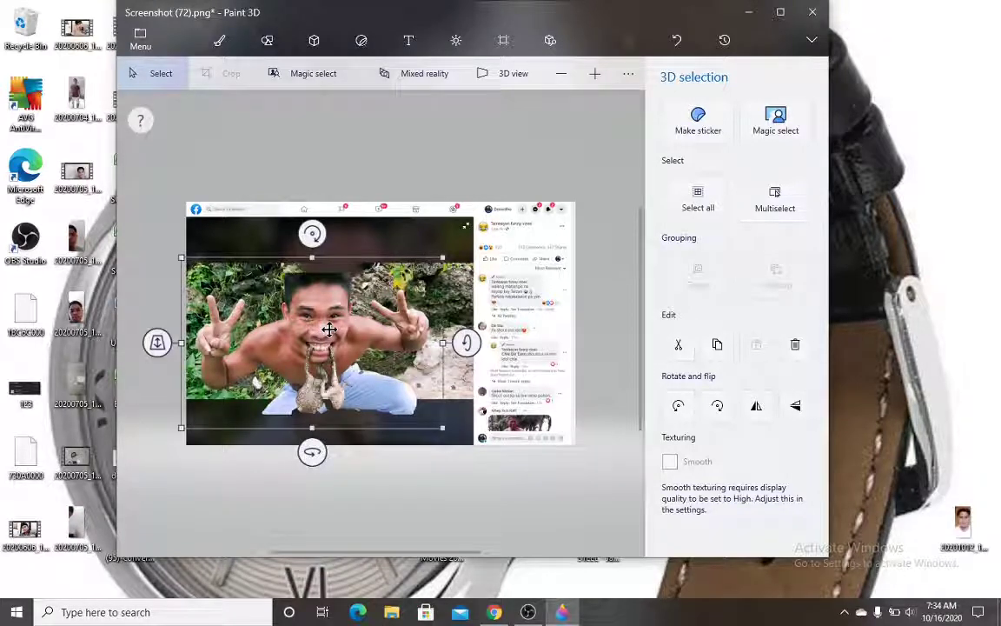
pyautogui.rightClick(330, 330)
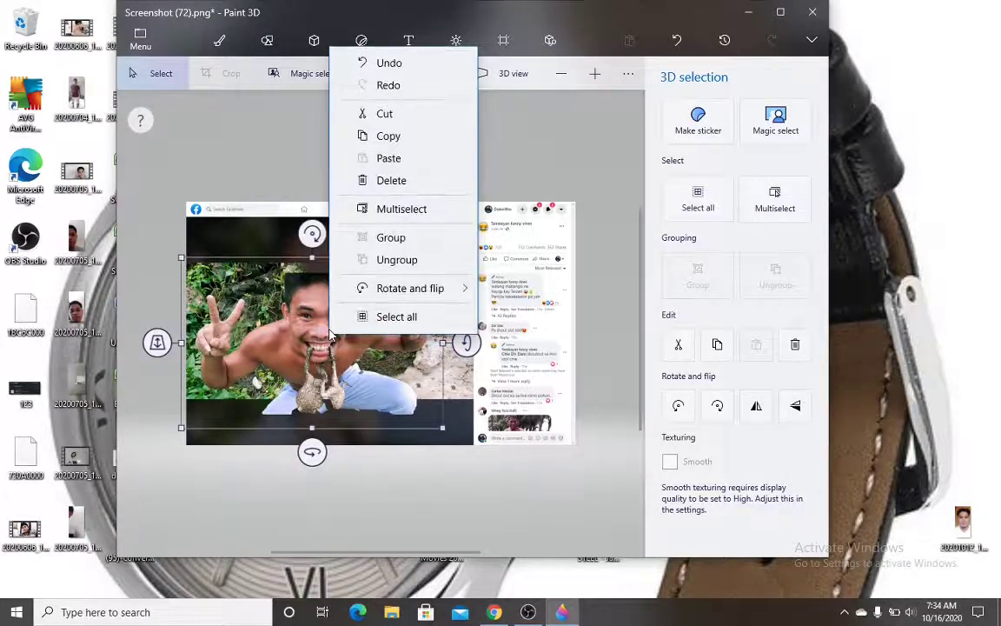
pyautogui.click(392, 146)
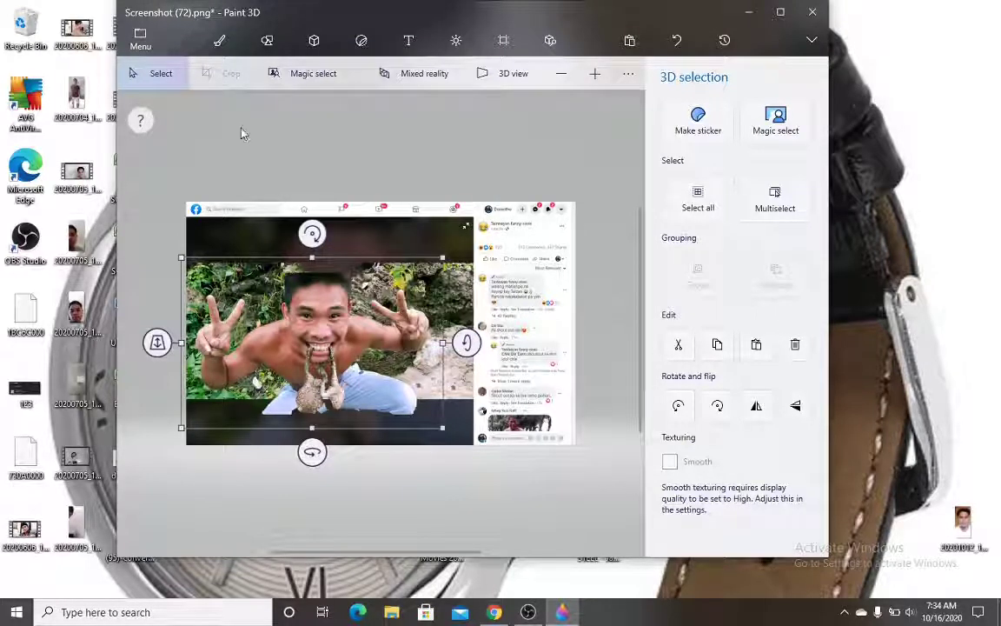
# Create a new project without saving the current changes, and paste the copied cutout onto the blank canvas
pyautogui.click(140, 40)
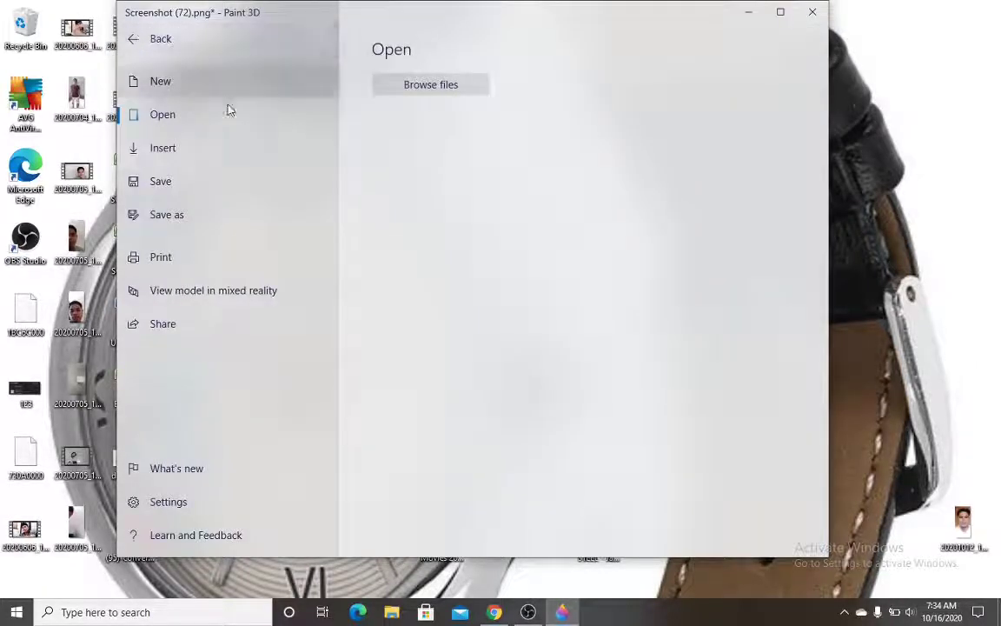
pyautogui.click(173, 94)
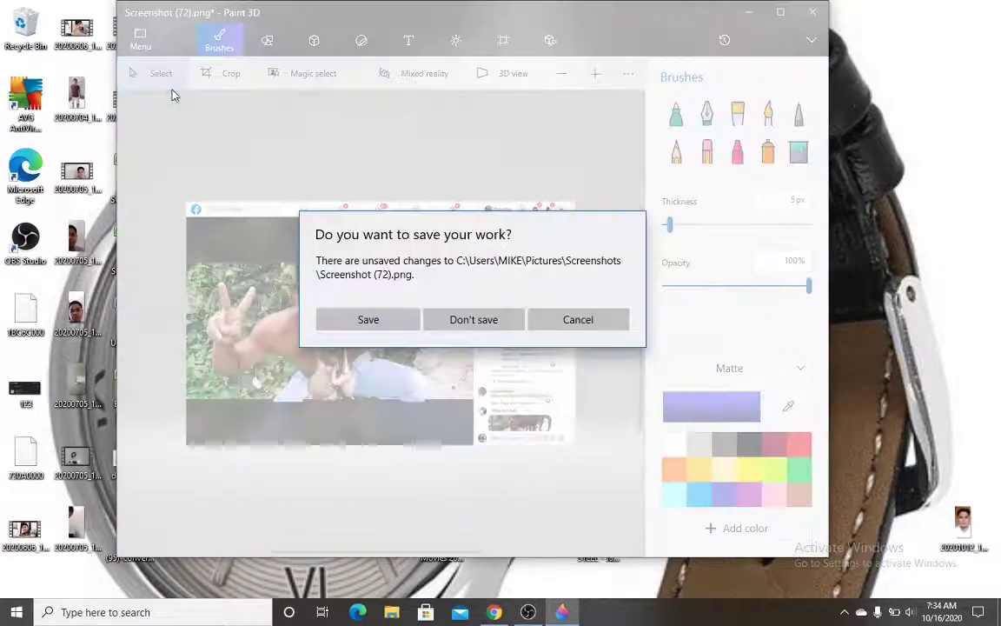
pyautogui.click(454, 321)
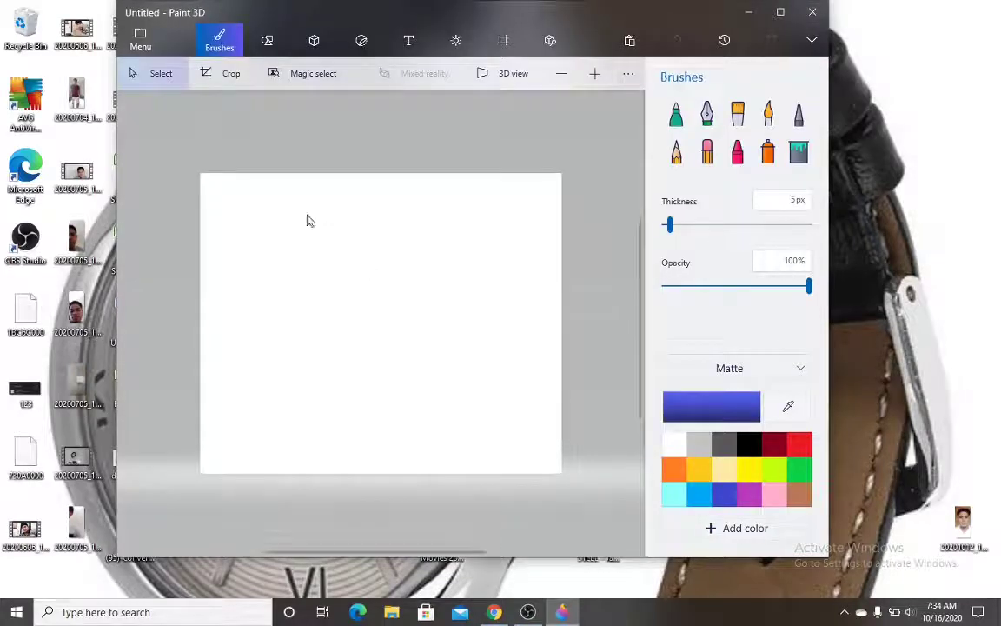
pyautogui.rightClick(299, 219)
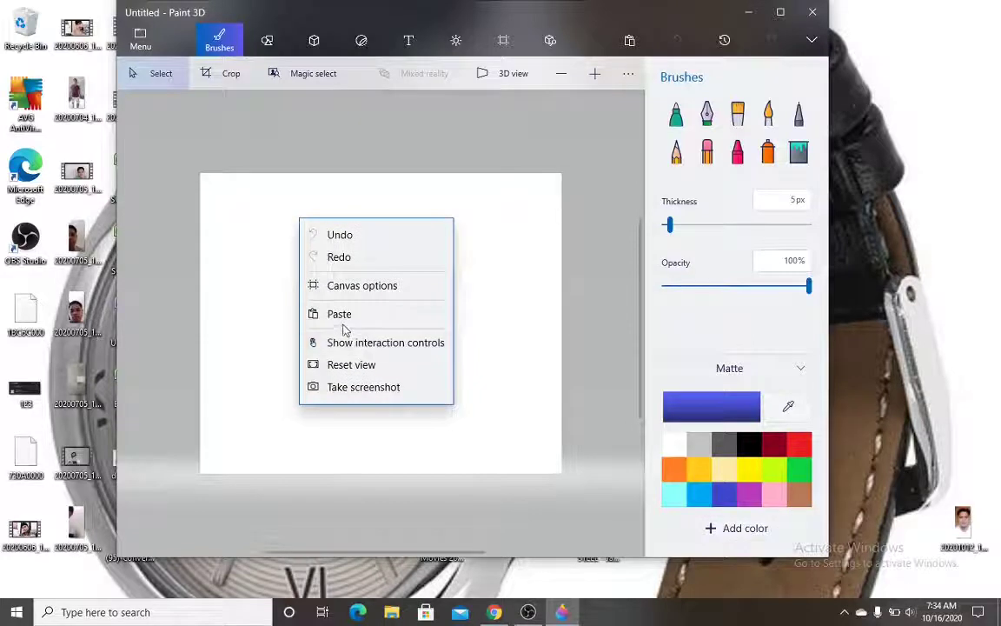
pyautogui.click(340, 315)
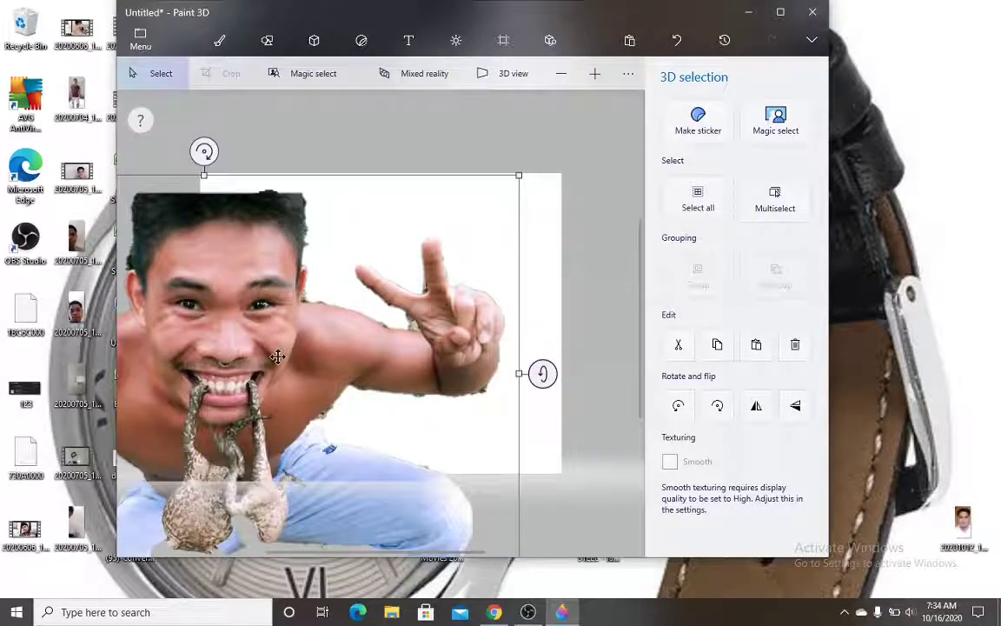
pyautogui.press('Return')
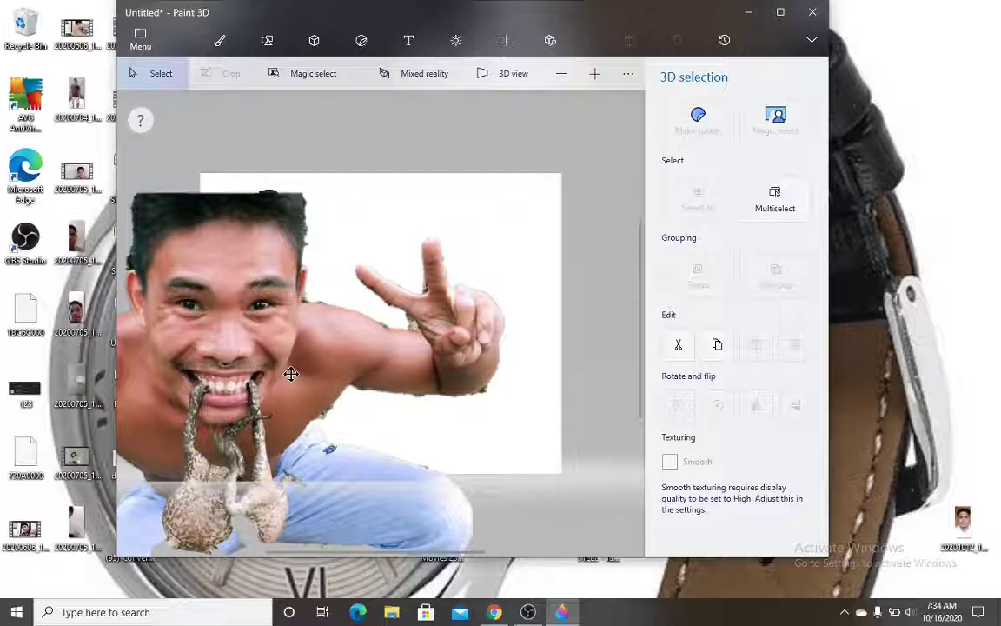
# Move the pasted cutout right over the canvas, reduce its height from the top edge, and shift it up onto the white area
pyautogui.moveTo(291, 374); pyautogui.dragTo(465, 369)
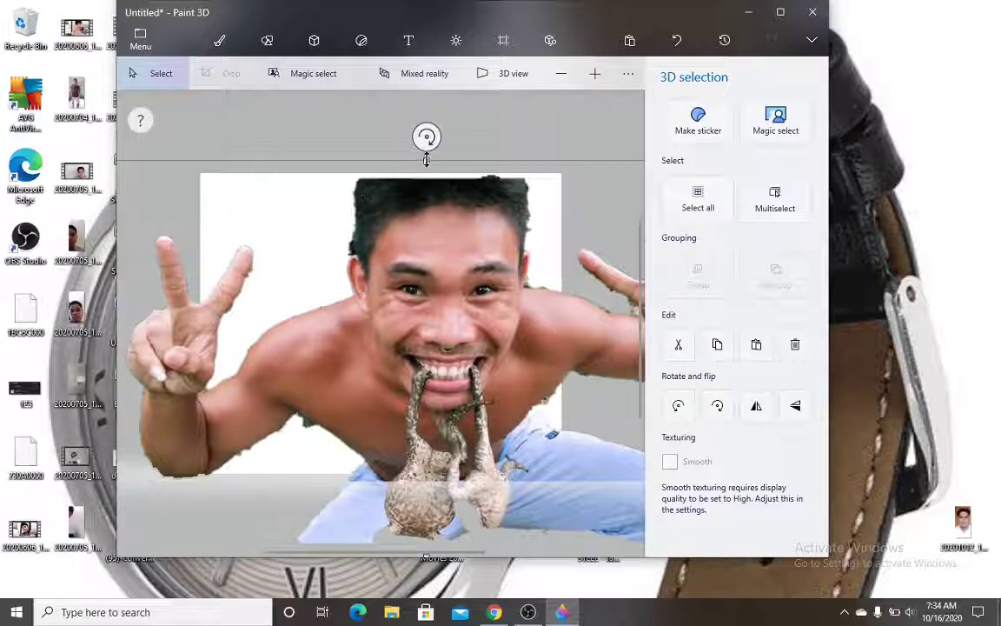
pyautogui.click(418, 225)
pyautogui.moveTo(417, 225); pyautogui.dragTo(421, 343)
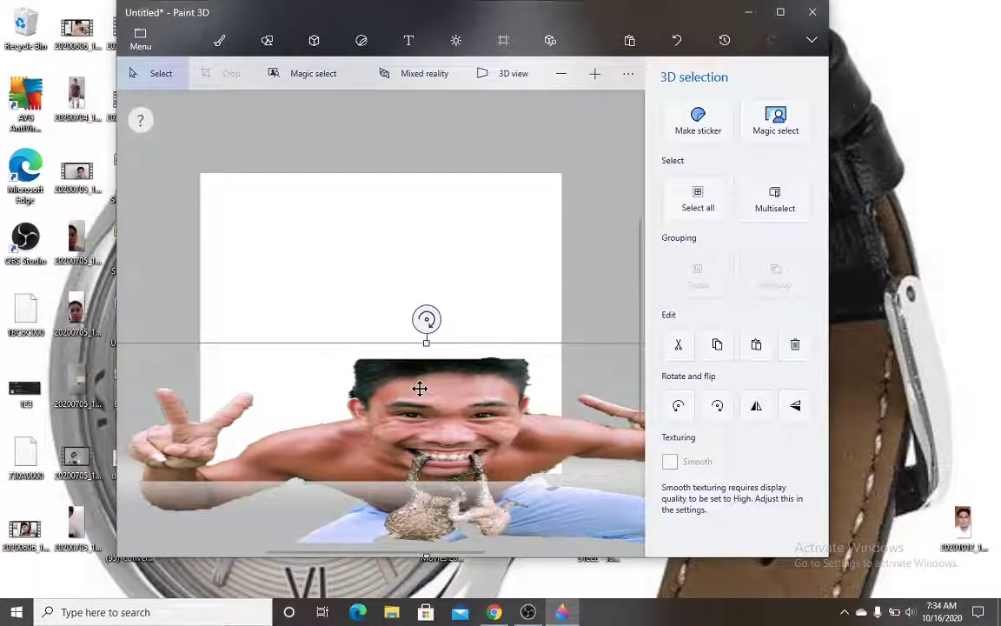
pyautogui.hotkey('ctrl', 'z')
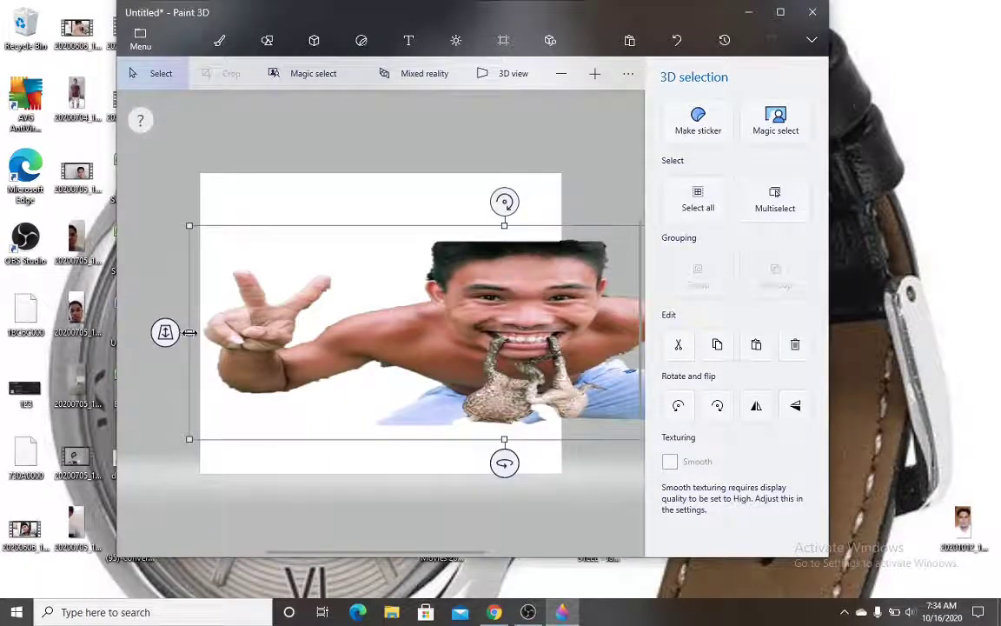
# Narrow the cutout from its left side to roughly the canvas width and move it onto the middle of the canvas
pyautogui.moveTo(189, 332); pyautogui.dragTo(465, 333)
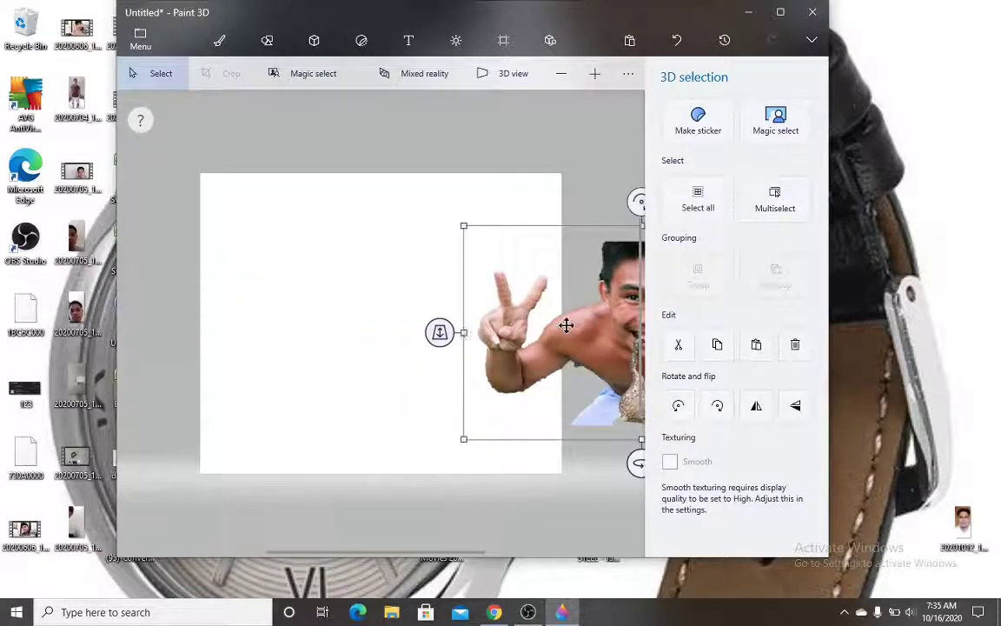
pyautogui.moveTo(565, 326); pyautogui.dragTo(349, 312)
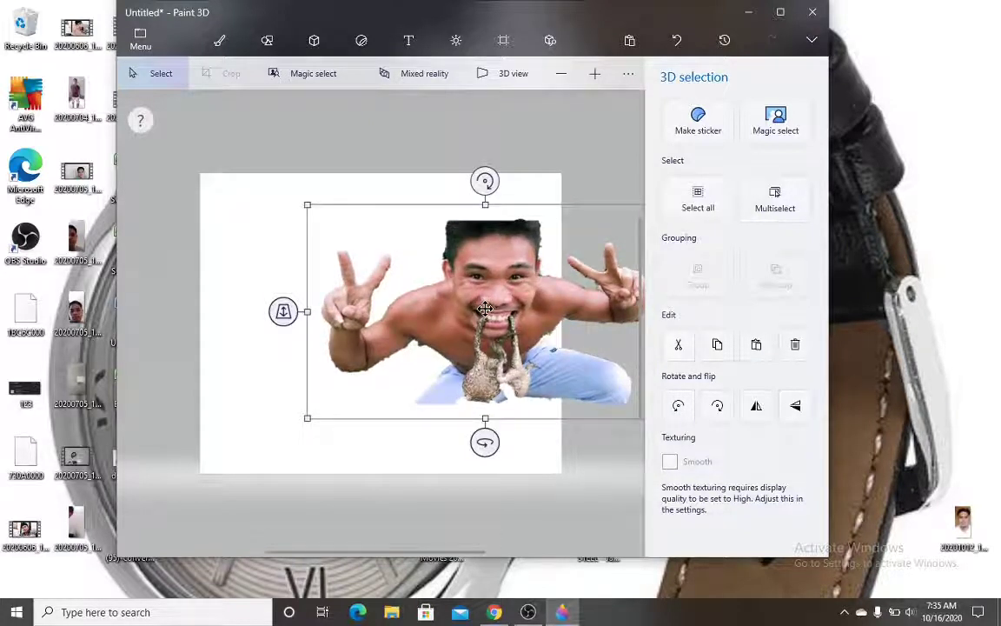
pyautogui.moveTo(485, 308); pyautogui.dragTo(318, 308)
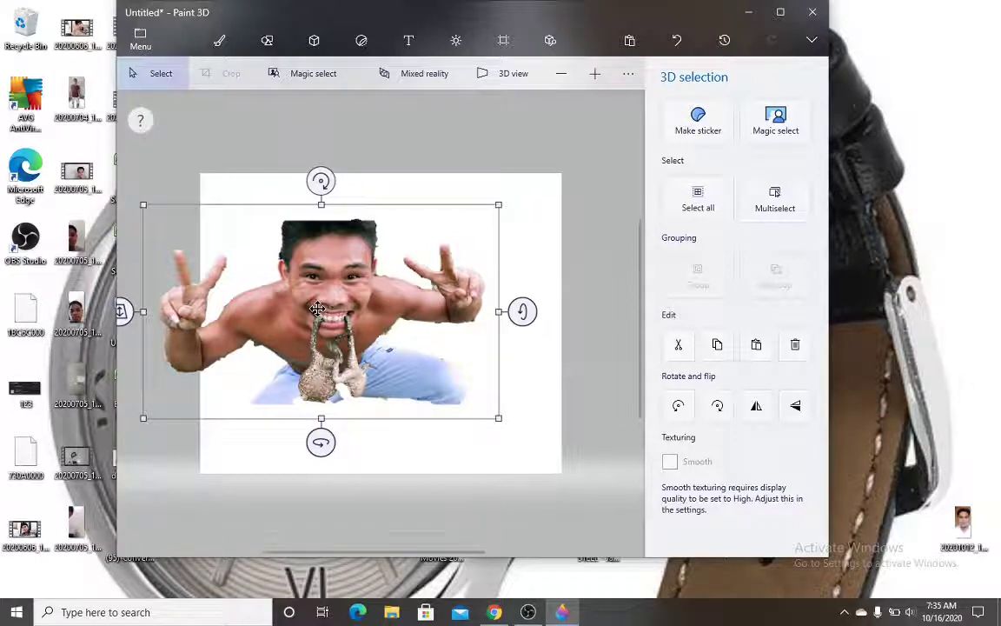
pyautogui.moveTo(318, 308); pyautogui.dragTo(385, 311)
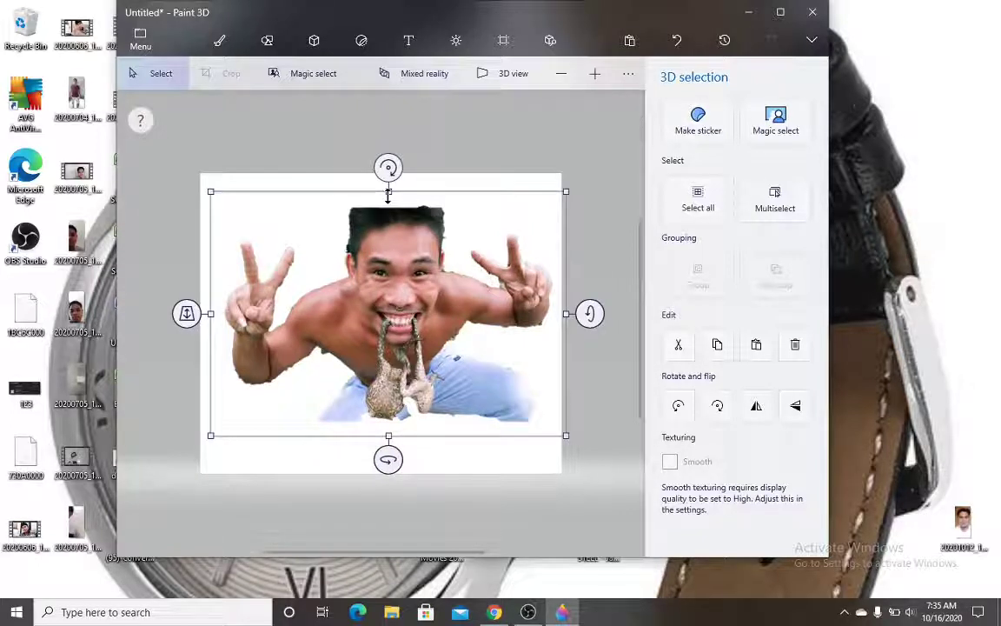
# Stretch the cutout slightly downward and nudge it left so it sits centred within the white canvas
pyautogui.click(388, 438)
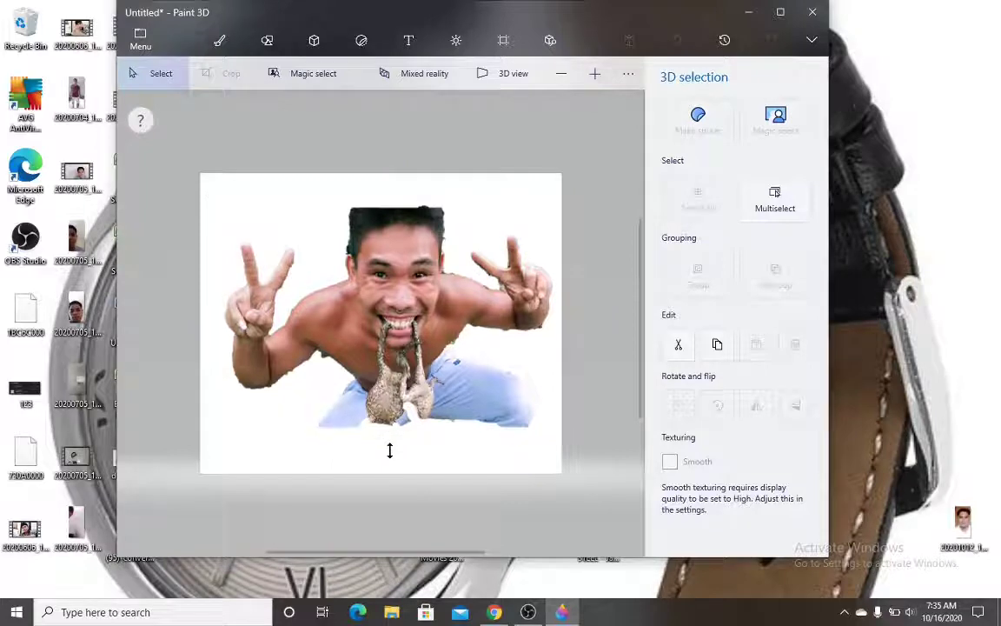
pyautogui.moveTo(390, 450); pyautogui.dragTo(388, 453)
pyautogui.click(410, 324)
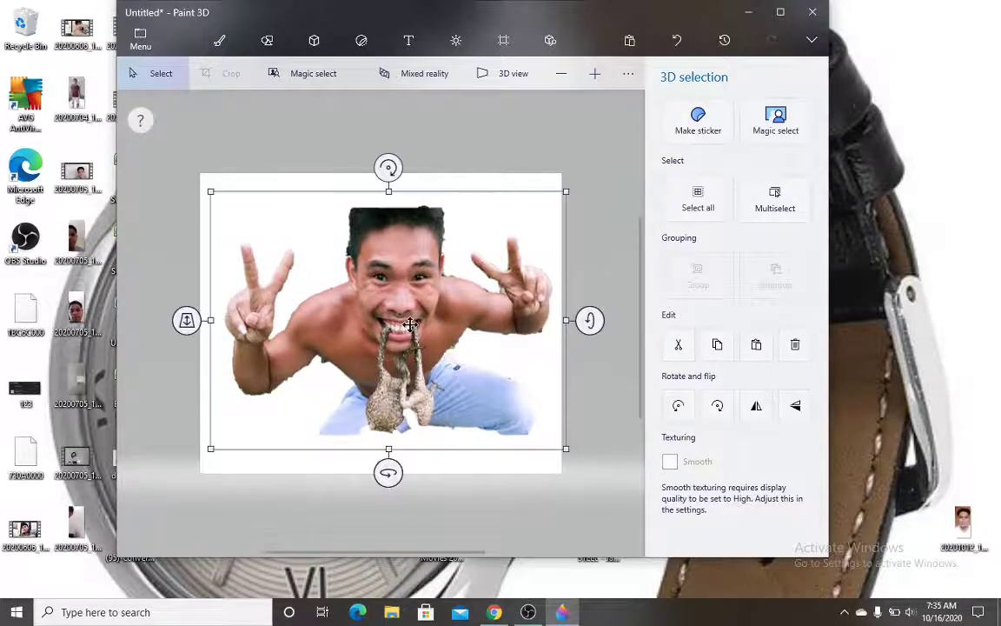
pyautogui.click(410, 324)
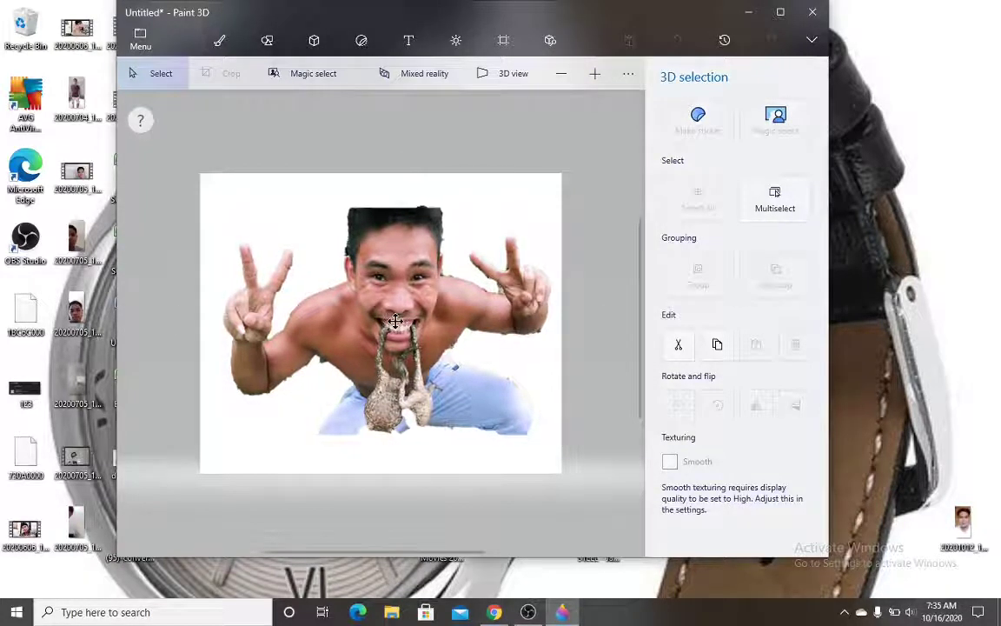
pyautogui.click(395, 321)
pyautogui.click(394, 325)
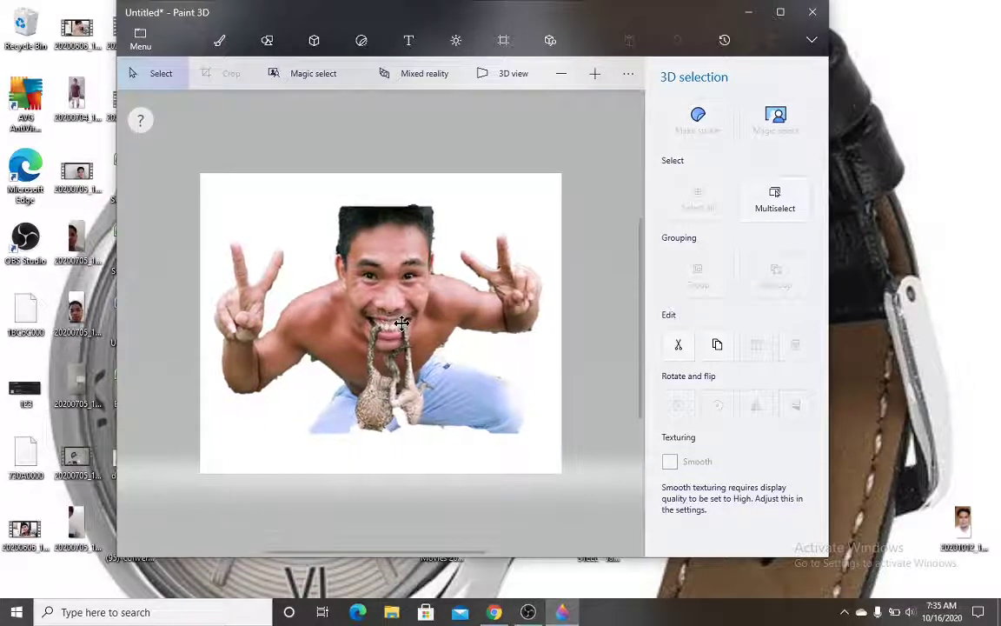
pyautogui.click(402, 323)
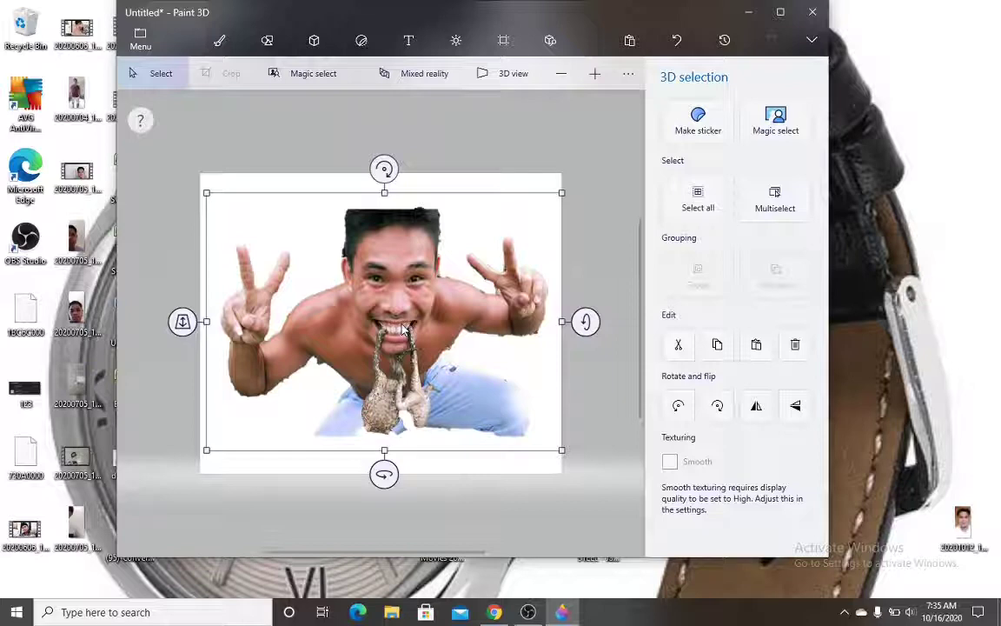
pyautogui.moveTo(405, 328); pyautogui.dragTo(397, 328)
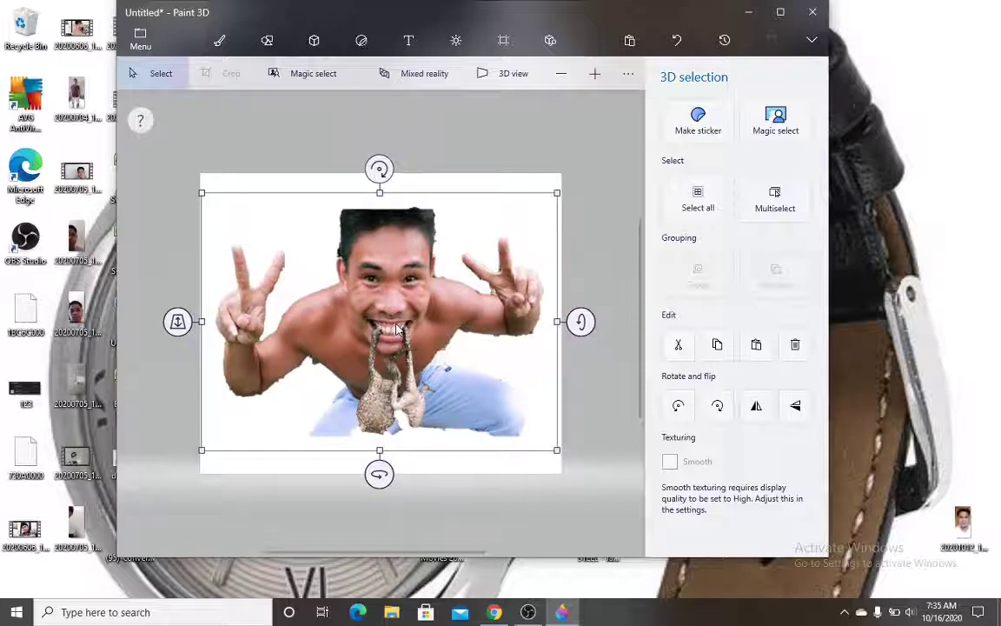
pyautogui.click(380, 450)
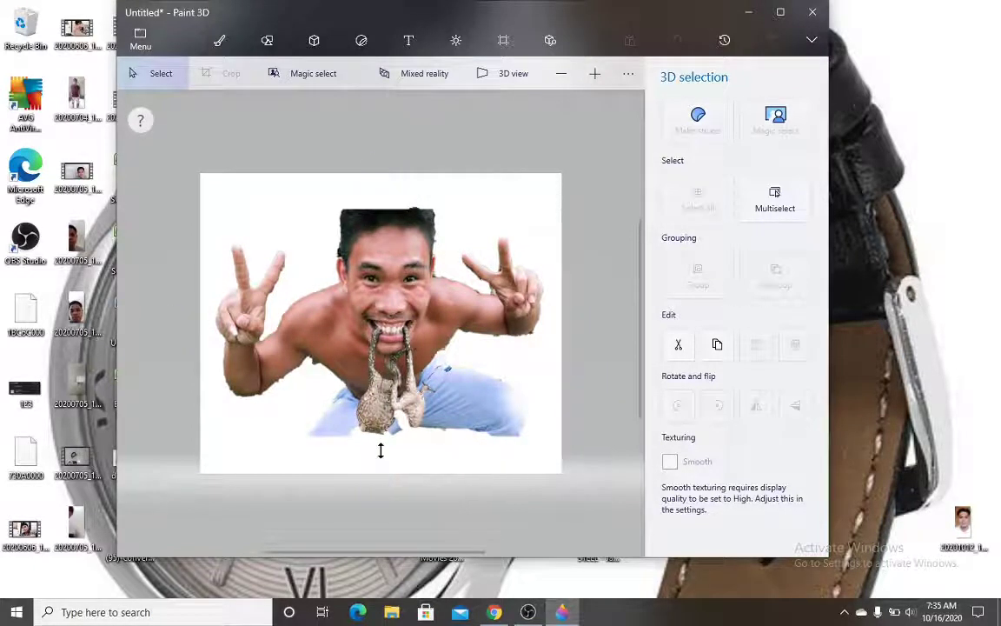
pyautogui.moveTo(380, 451); pyautogui.dragTo(379, 459)
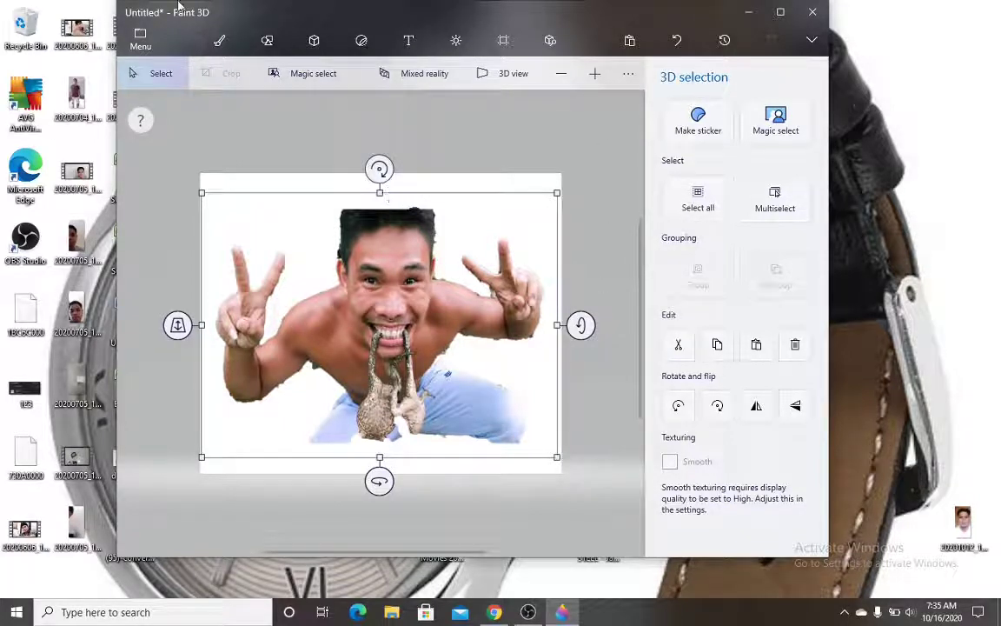
# Start saving a copy of the project as an image with PNG (image) as the file type
pyautogui.click(139, 39)
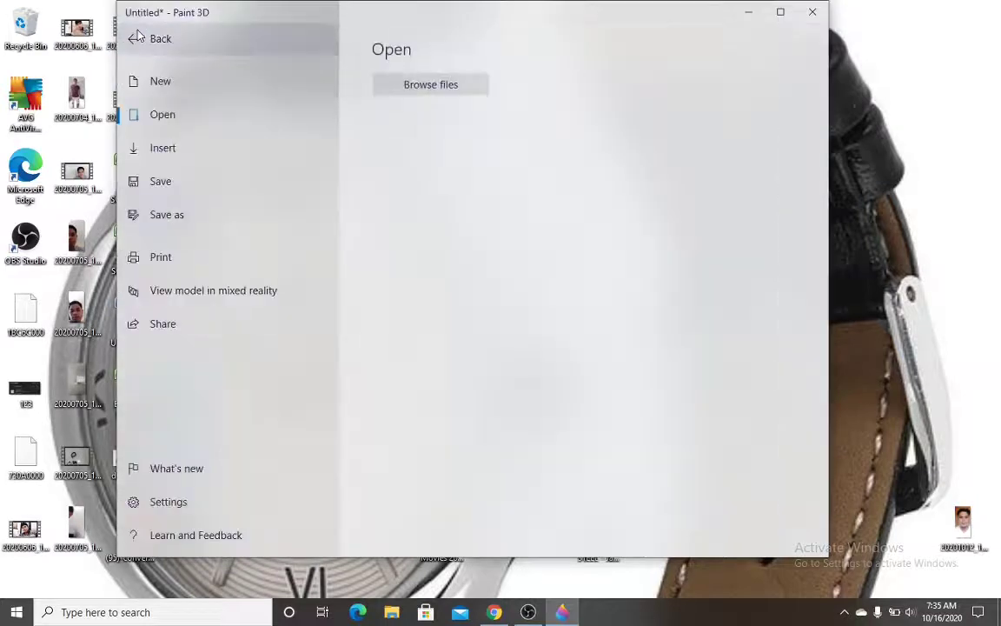
pyautogui.click(157, 193)
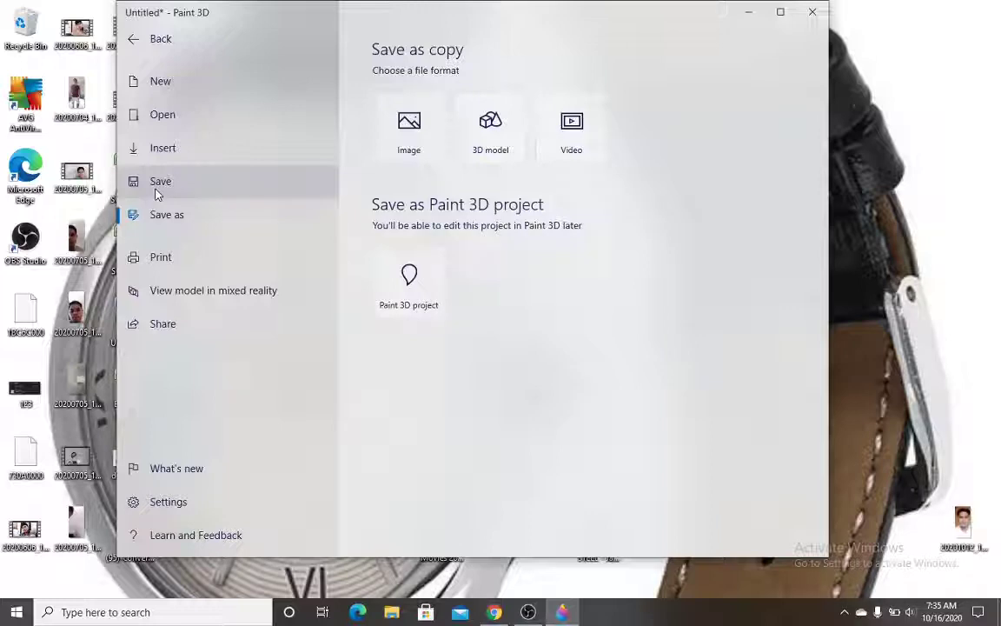
pyautogui.click(388, 142)
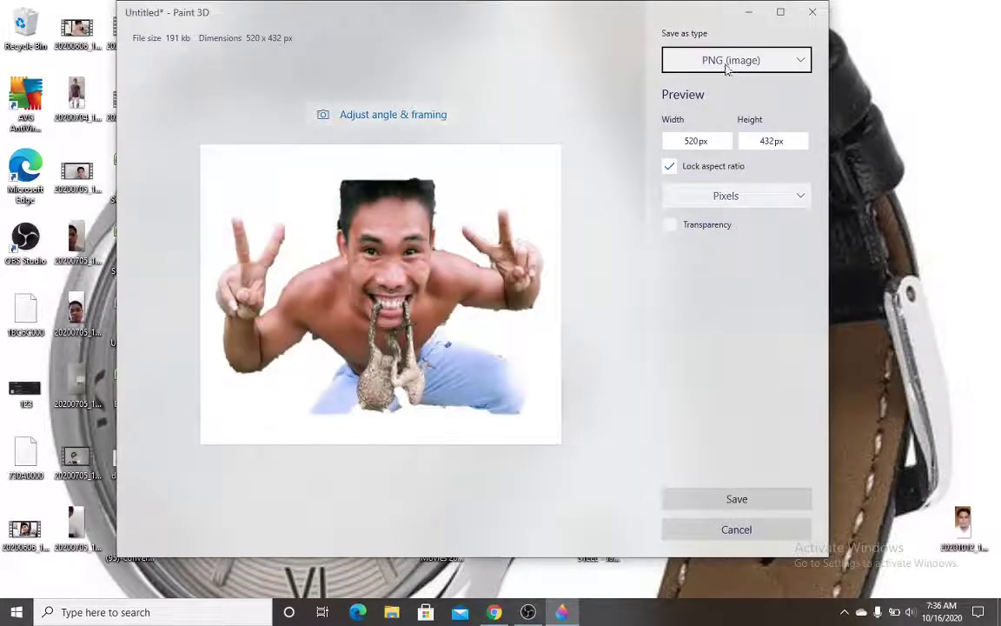
pyautogui.click(727, 65)
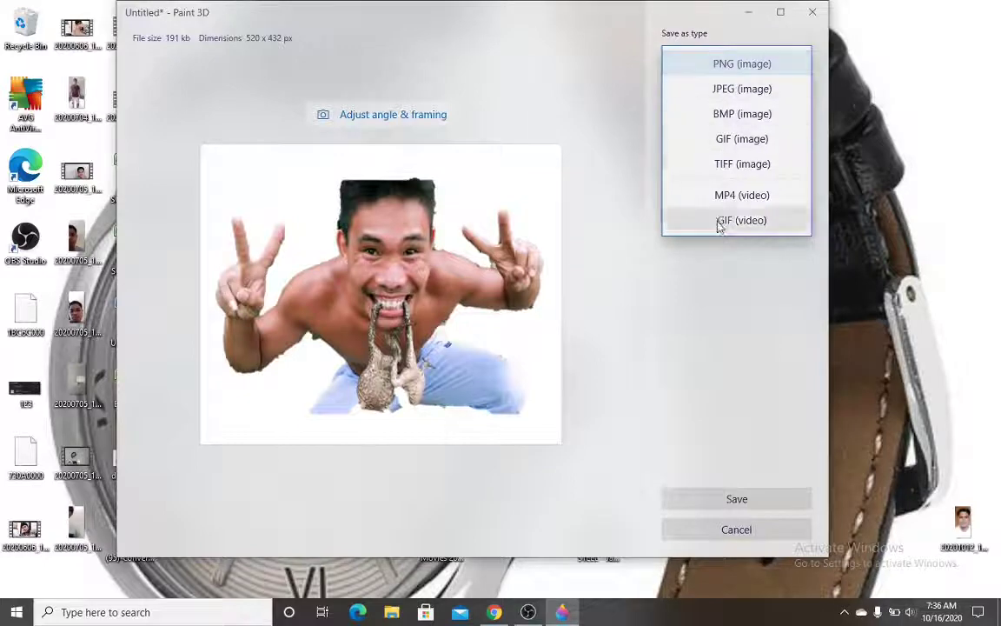
pyautogui.click(708, 65)
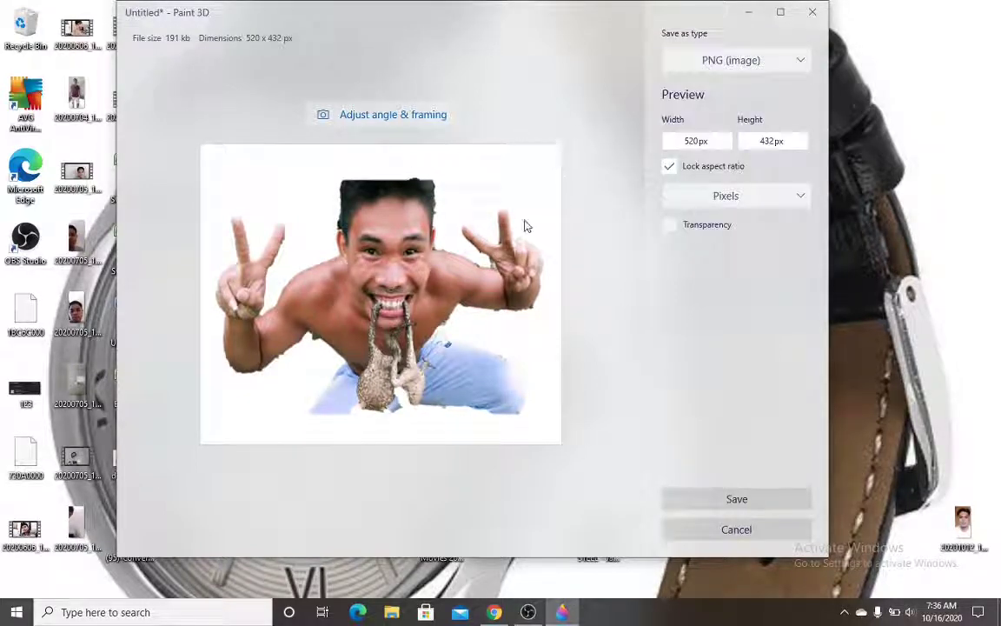
# Compare the image preview with and without Transparency, and leave Transparency enabled for the PNG
pyautogui.click(669, 227)
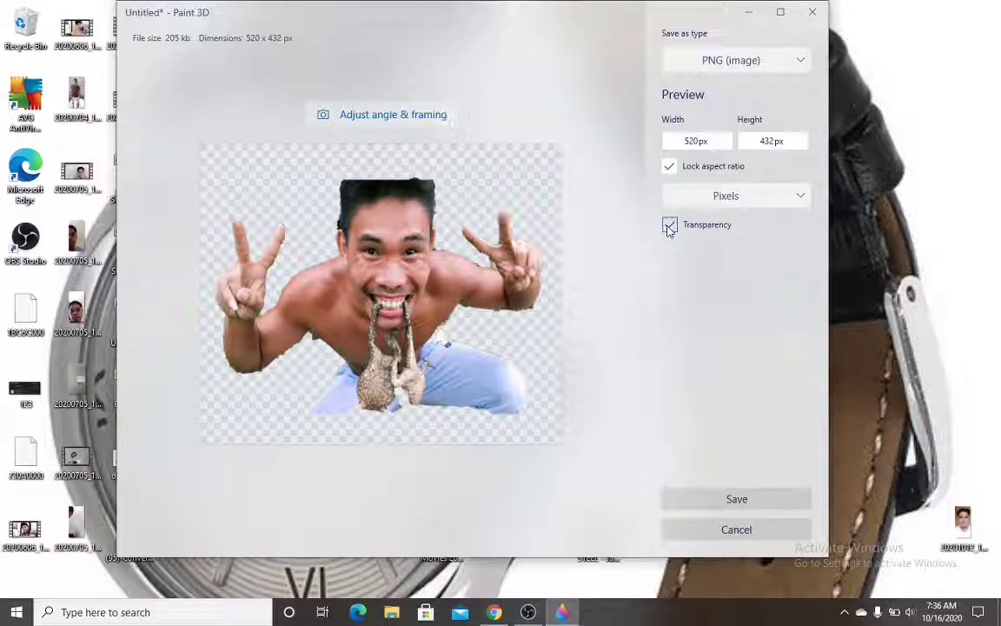
pyautogui.click(670, 226)
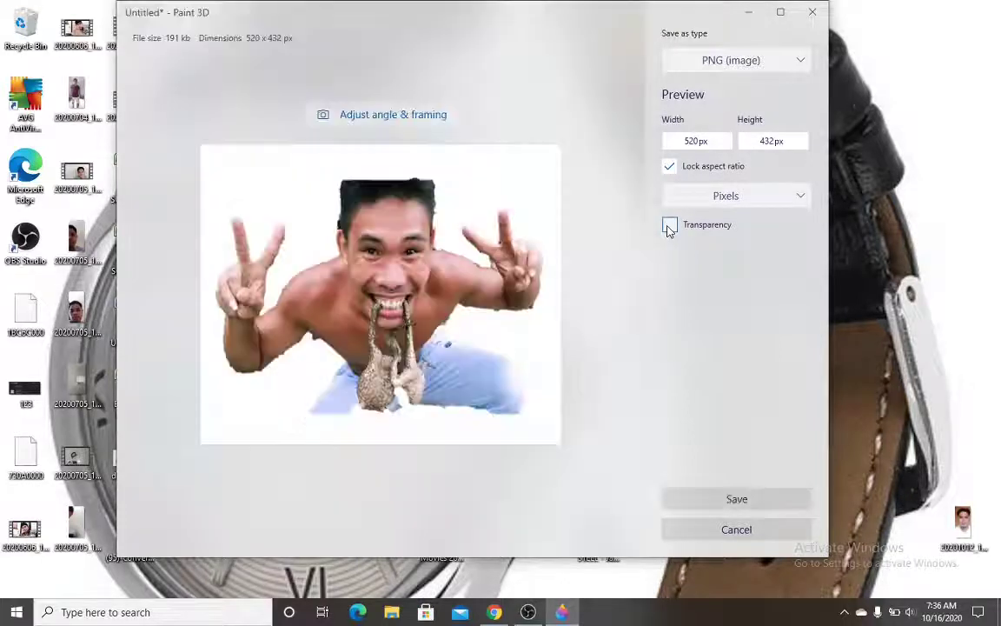
pyautogui.click(670, 226)
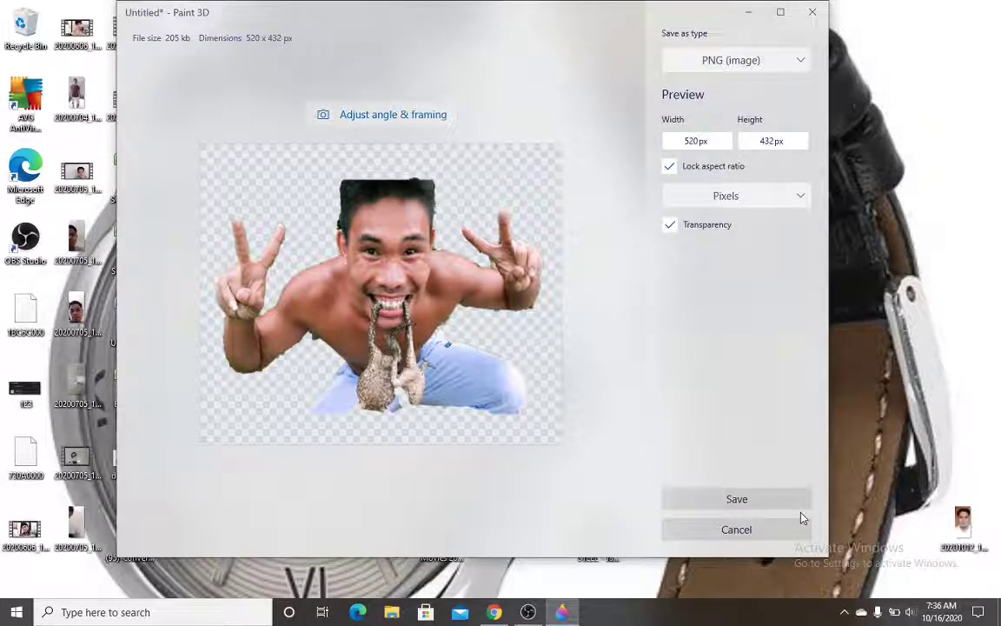
# Save the transparent PNG in the Pictures folder under the file name "bot tapang 2"
pyautogui.click(730, 498)
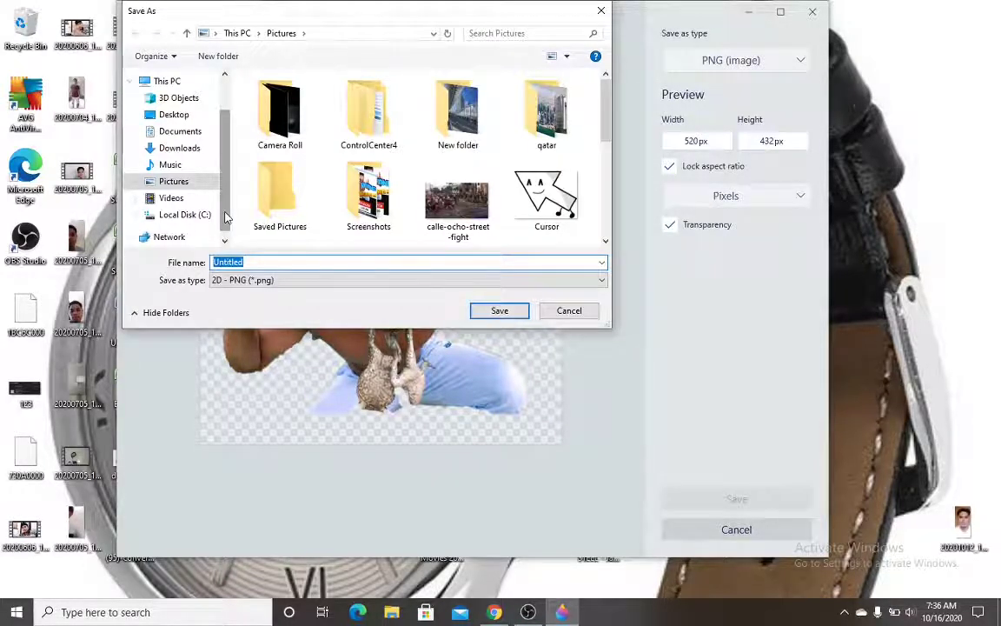
pyautogui.scroll(-1, 227, 217)
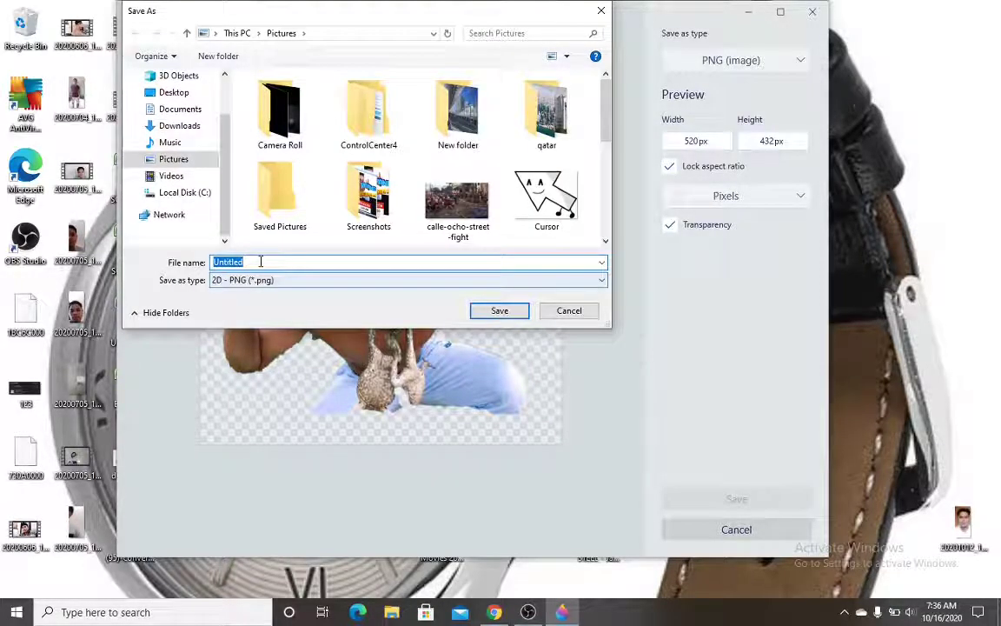
pyautogui.click(260, 262)
pyautogui.press('BackSpace')
pyautogui.press('BackSpace')
pyautogui.press('BackSpace')
pyautogui.press('BackSpace')
pyautogui.press('BackSpace')
pyautogui.press('BackSpace')
pyautogui.press('BackSpace')
pyautogui.press('BackSpace')
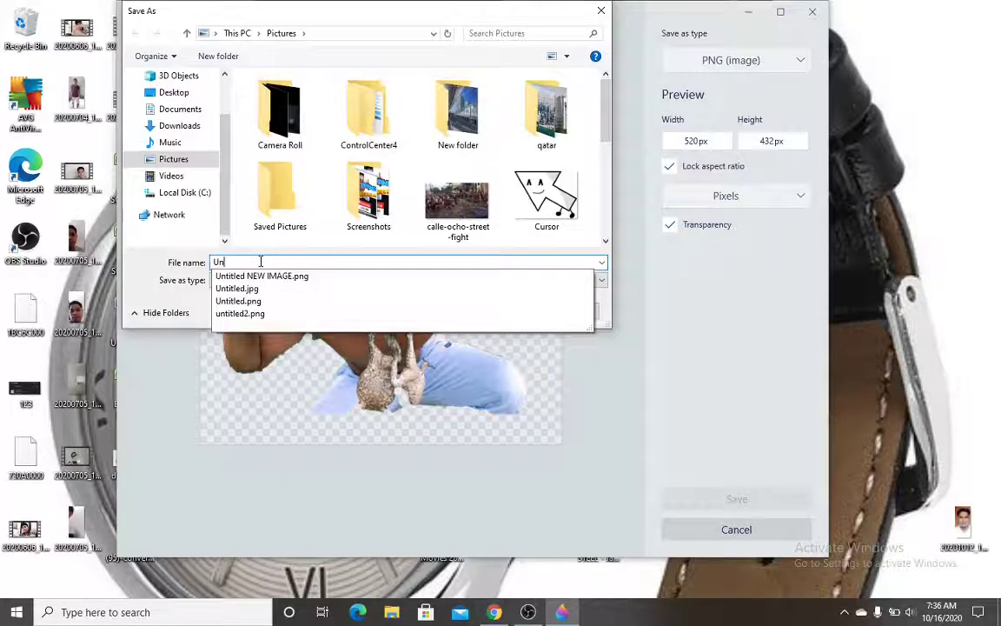
pyautogui.write('bot tv')
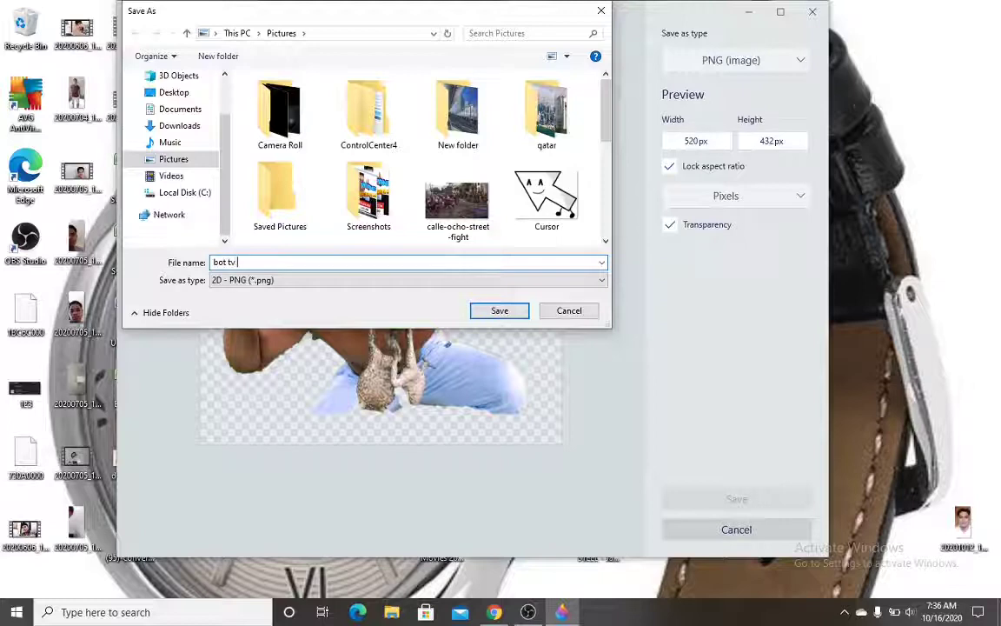
pyautogui.press('BackSpace')
pyautogui.write('apang ')
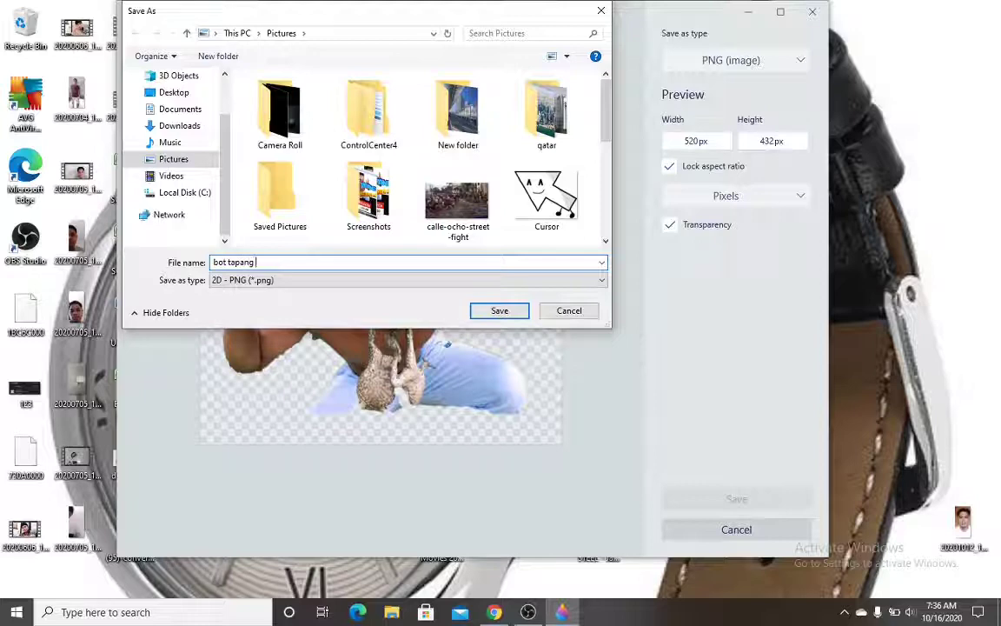
pyautogui.write('2')
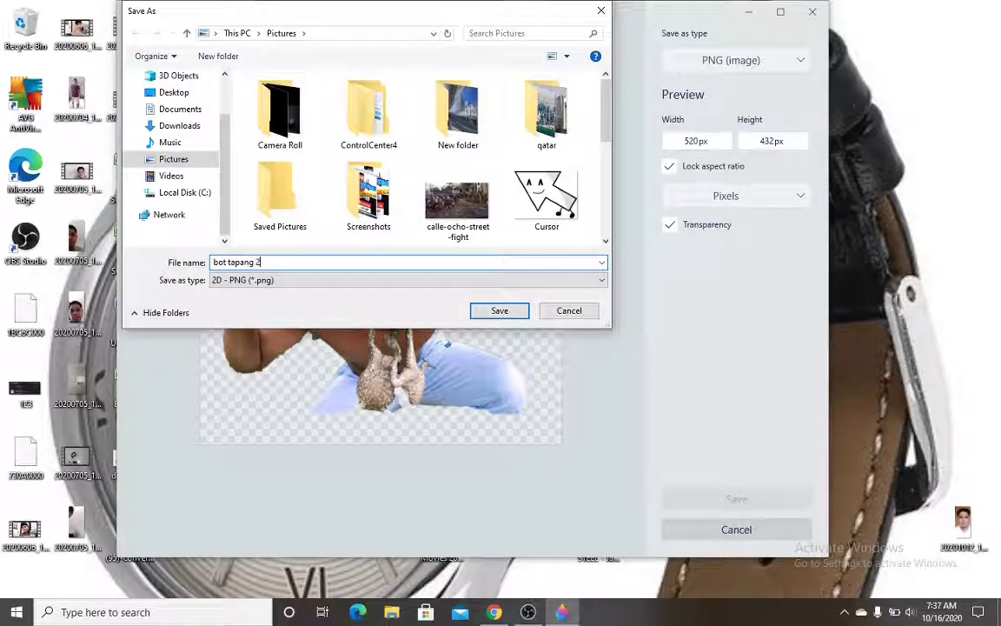
pyautogui.click(515, 315)
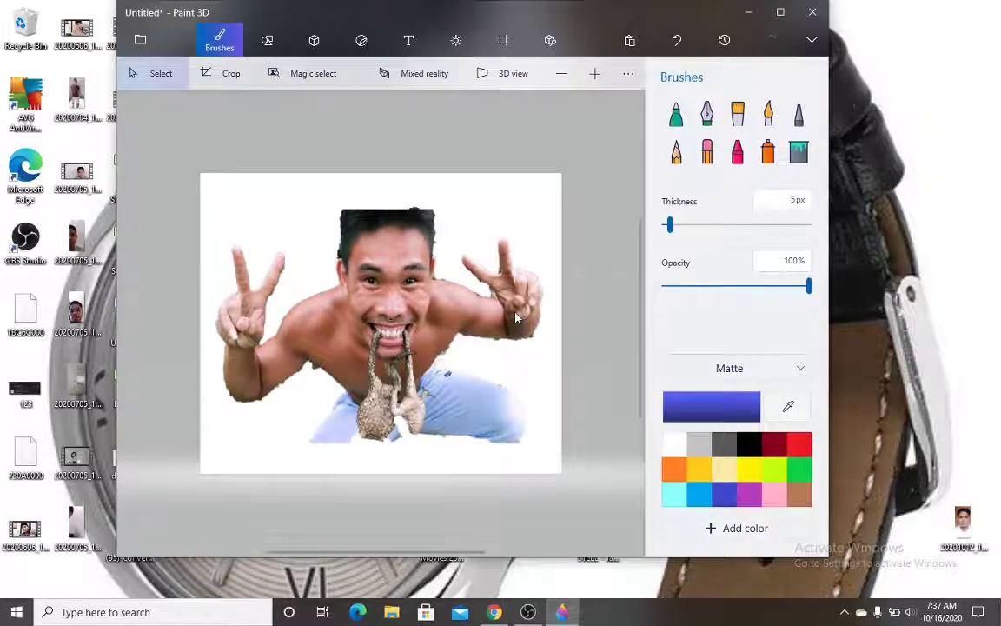
# Close the Paint 3D project without saving its changes, and open the Pictures folder in File Explorer
pyautogui.click(812, 12)
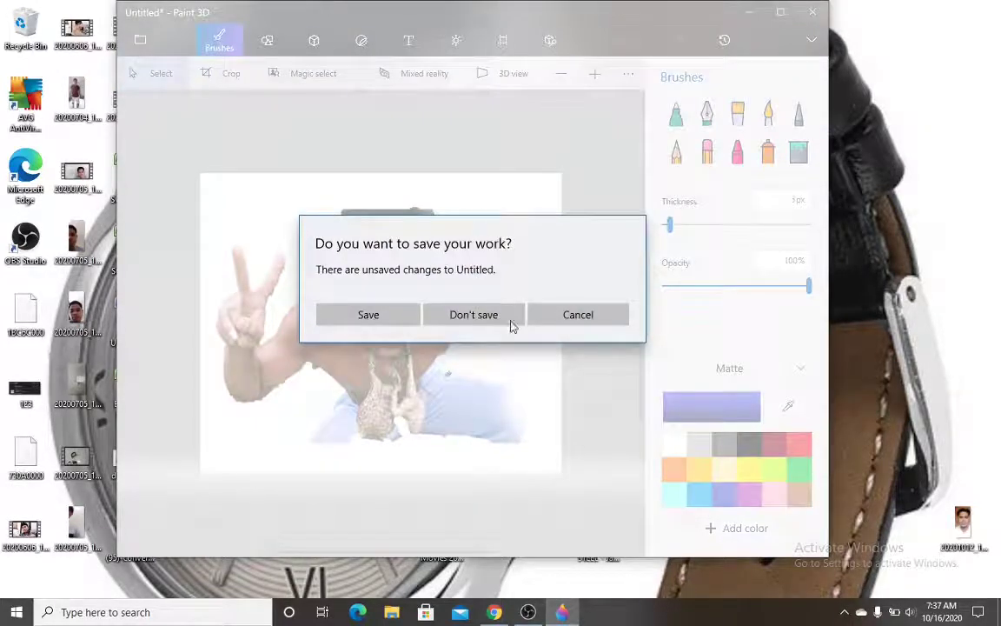
pyautogui.click(461, 315)
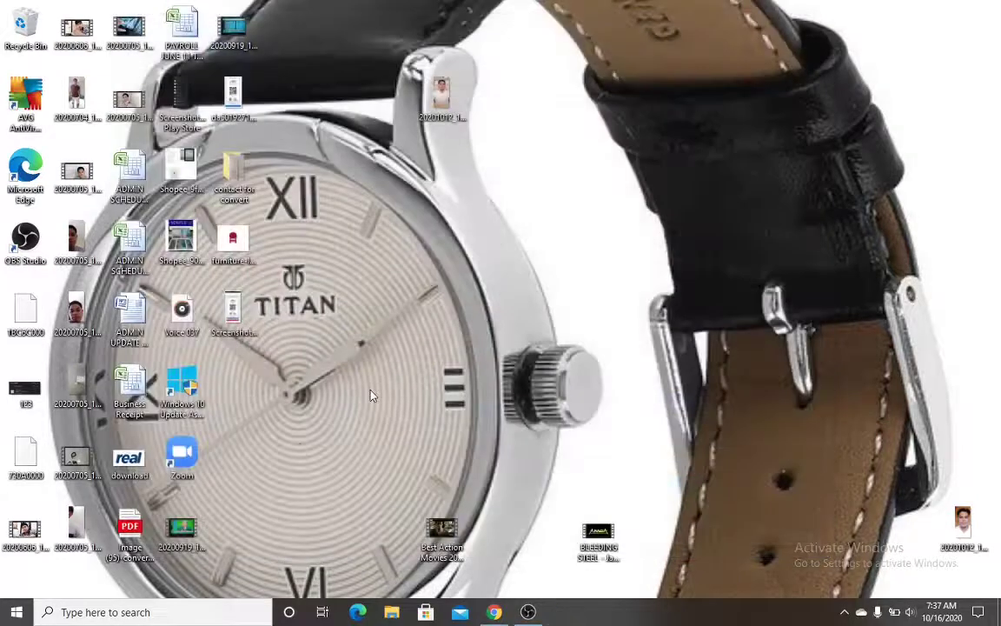
pyautogui.click(391, 615)
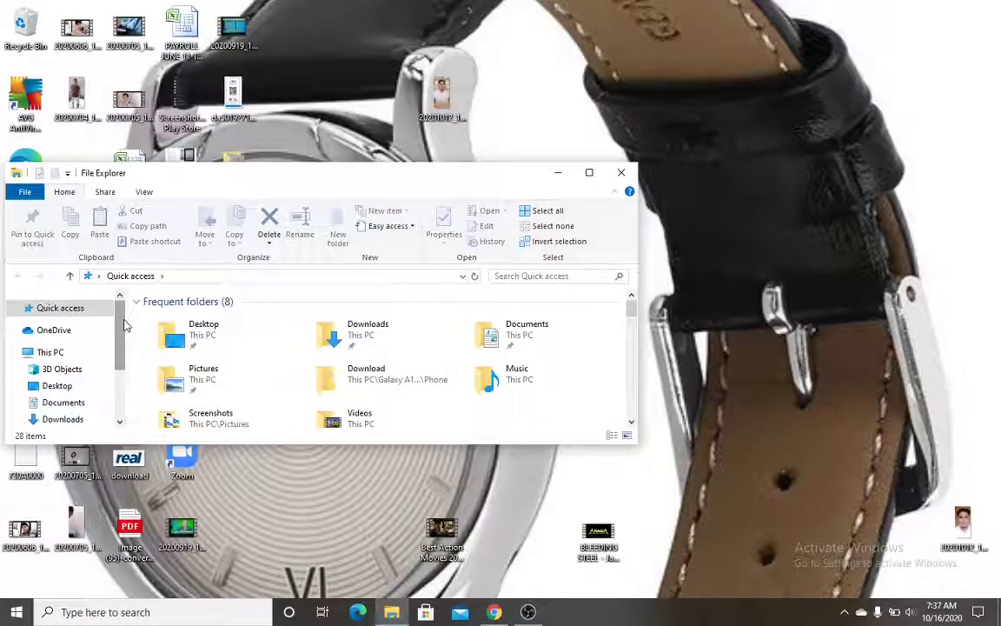
pyautogui.scroll(-1, 89, 357)
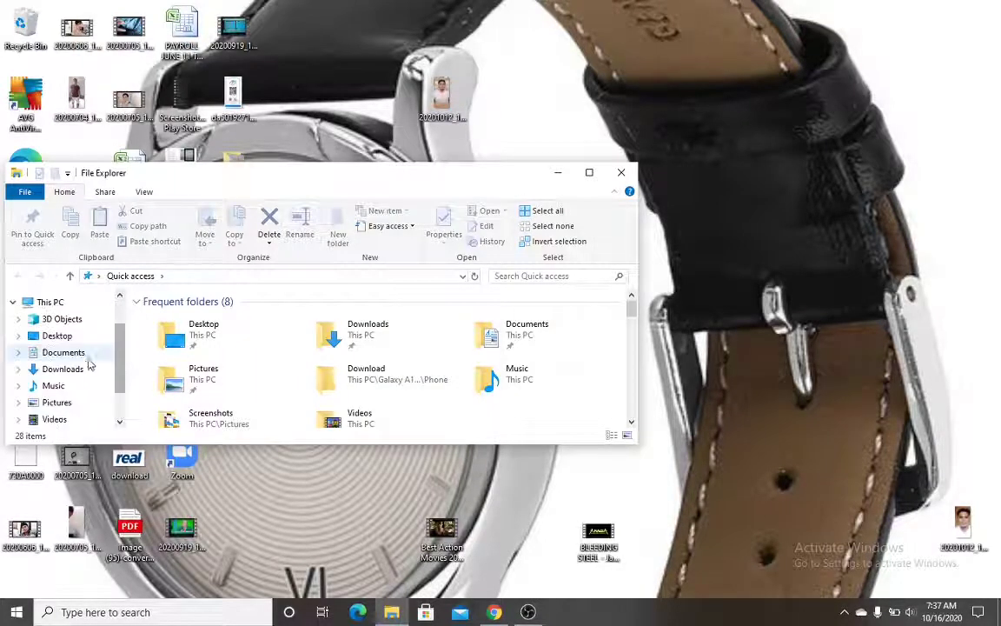
pyautogui.click(68, 403)
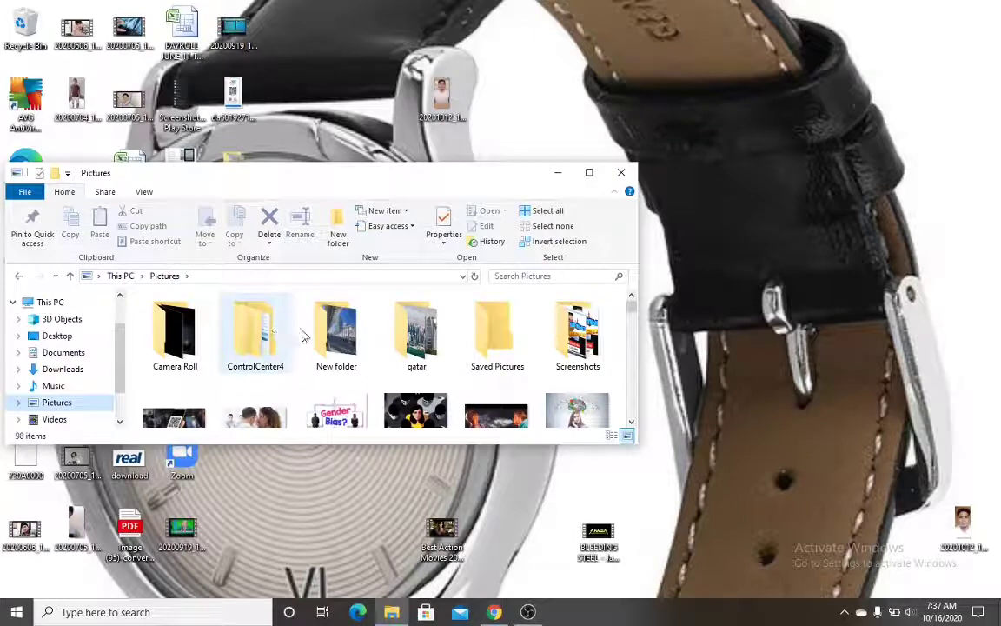
# Search the Pictures folder for "bo", view the image "bot tapang 2" in Photos, and close the viewer
pyautogui.click(512, 276)
pyautogui.write('bo')
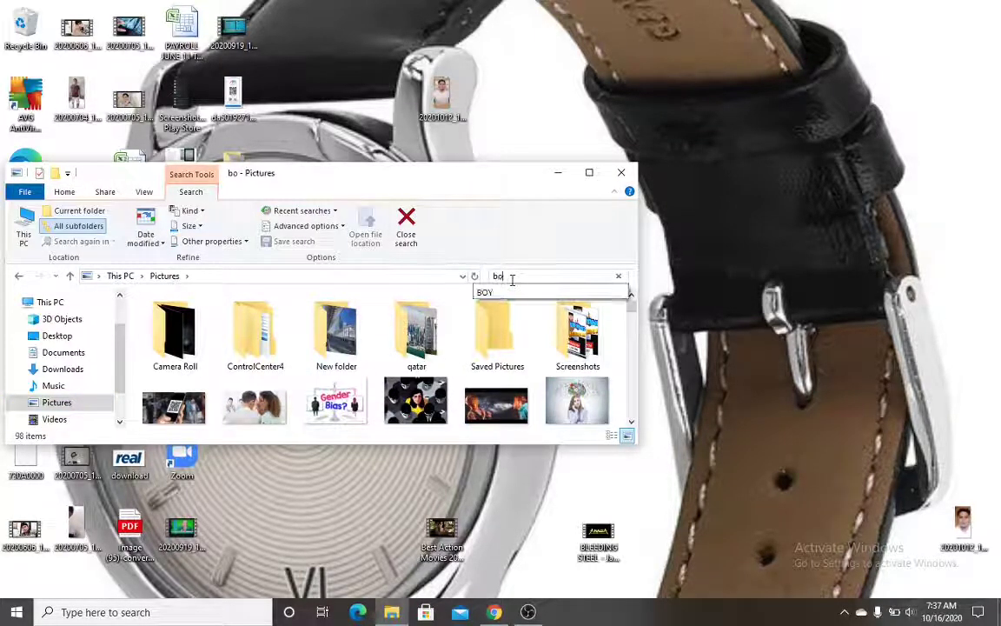
pyautogui.write('y')
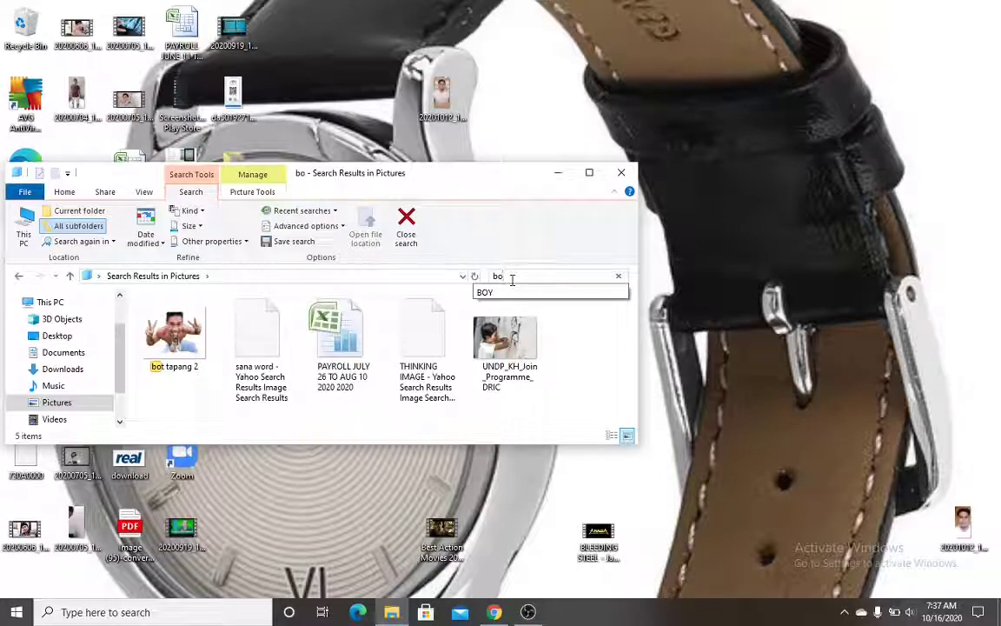
pyautogui.click(174, 347)
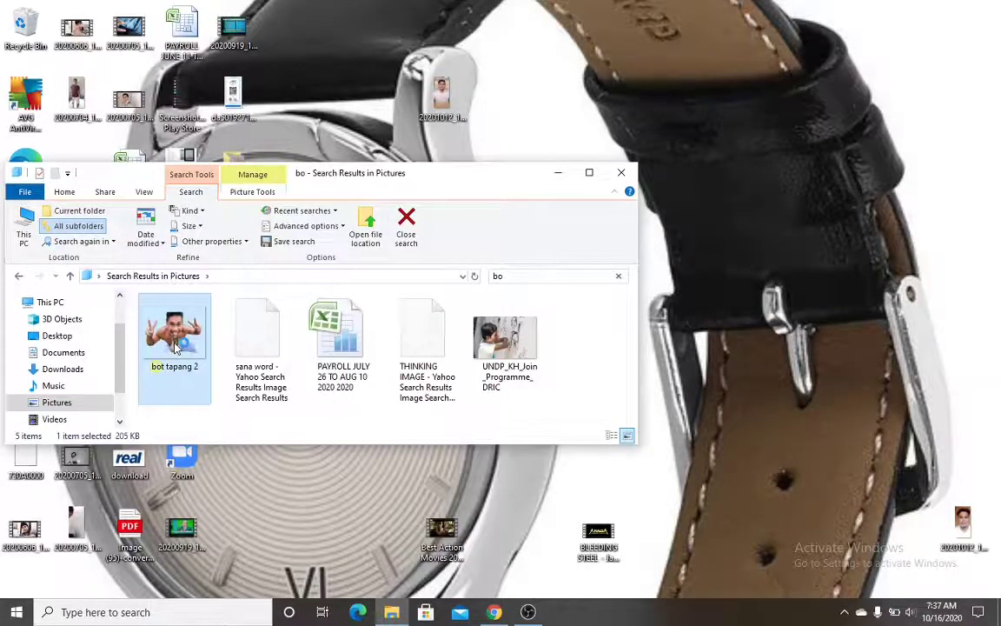
pyautogui.doubleClick(174, 347)
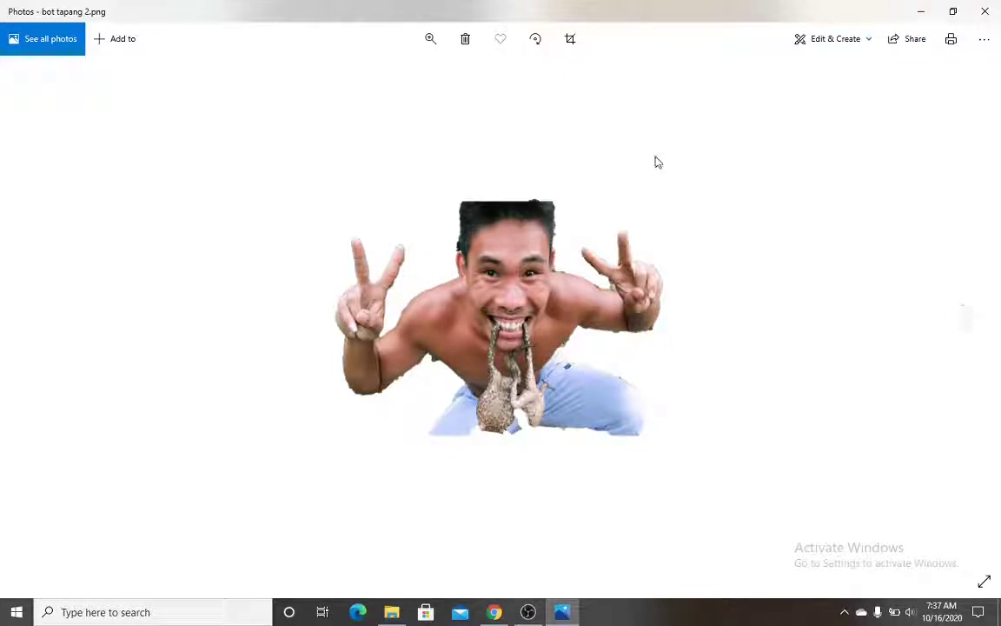
pyautogui.click(985, 11)
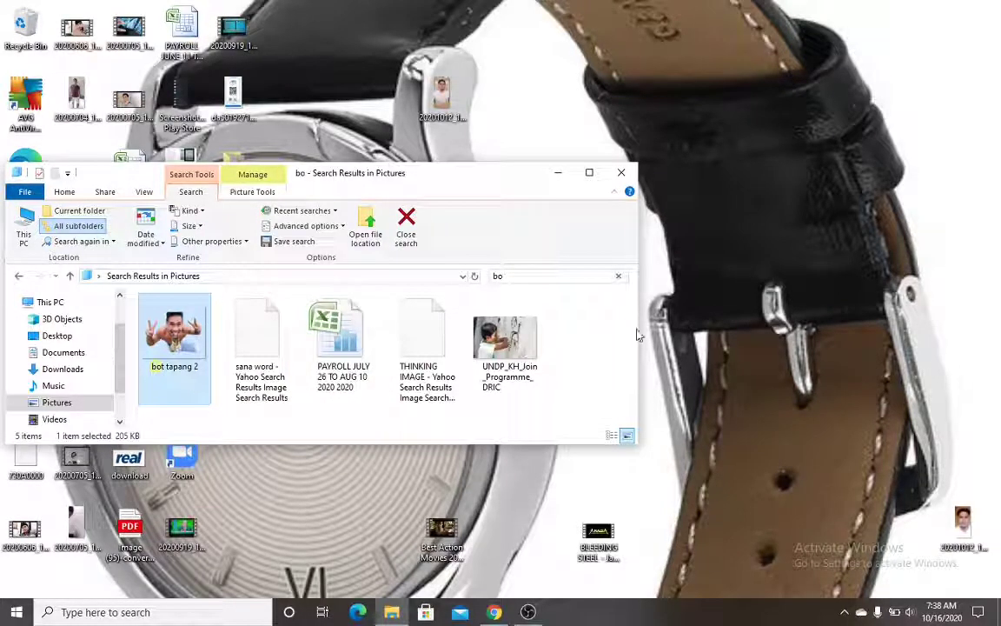
# Search the Pictures folder again for "bot" to narrow down the saved cutout, and close File Explorer
pyautogui.click(509, 275)
pyautogui.write('y')
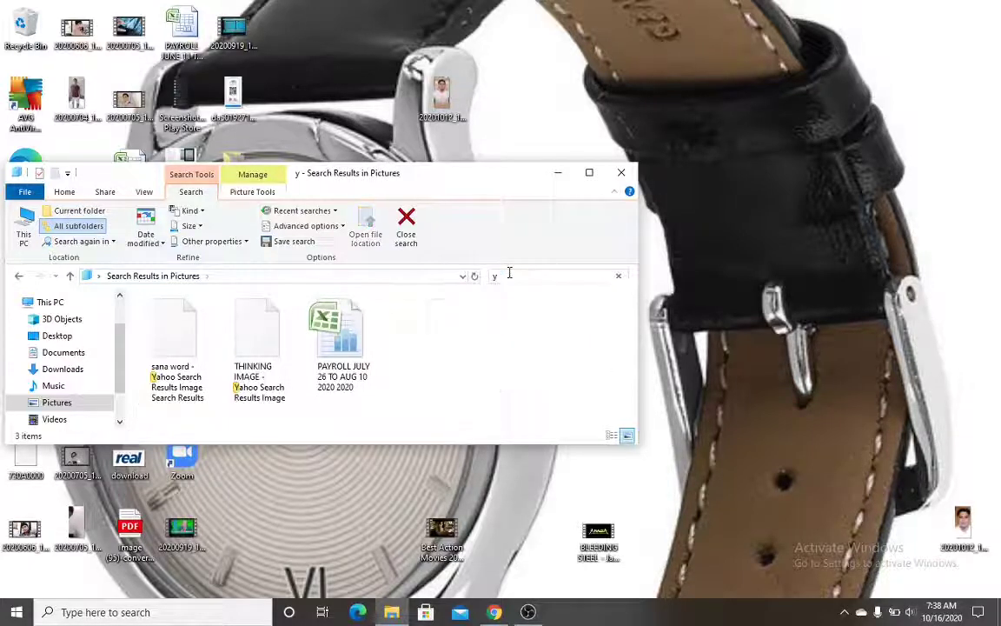
pyautogui.press('BackSpace')
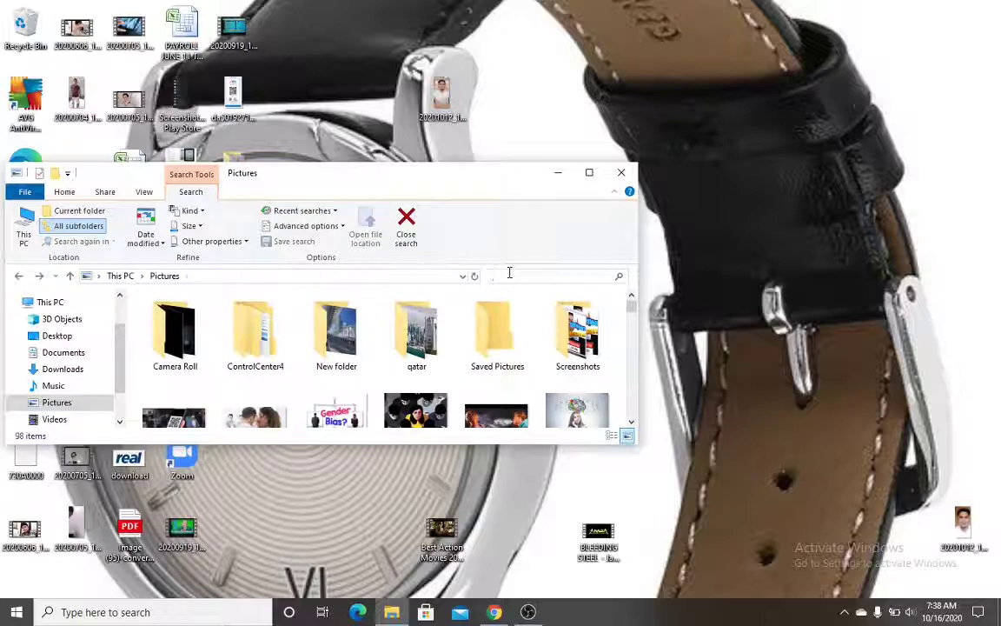
pyautogui.write('boy')
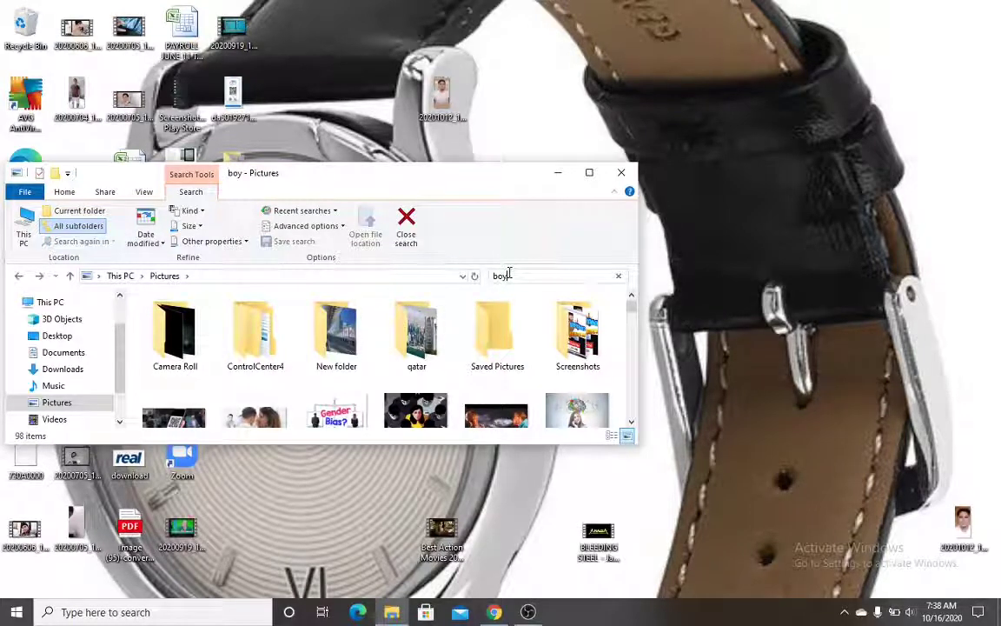
pyautogui.press('BackSpace')
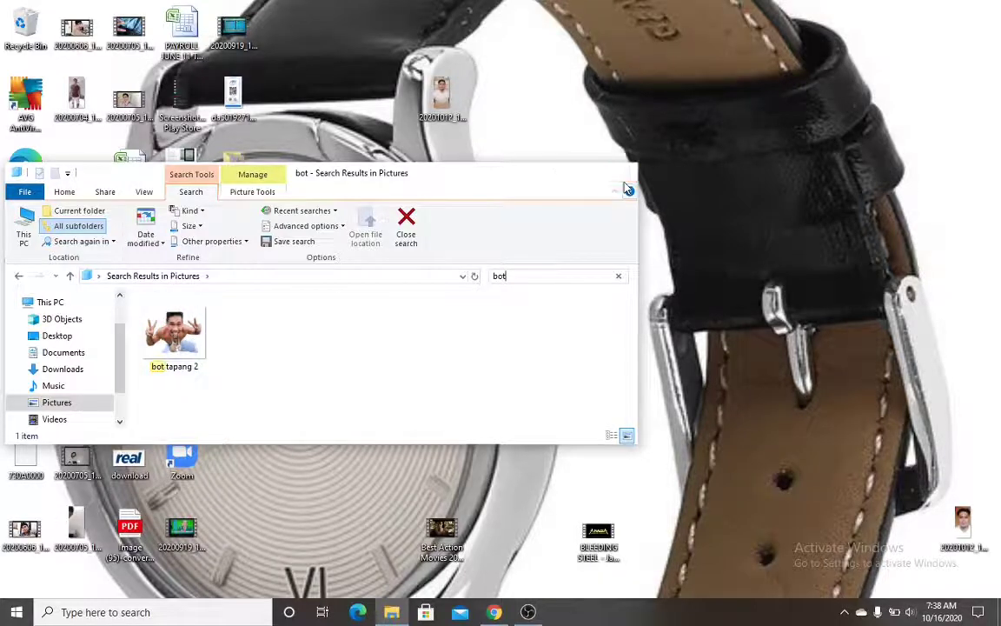
pyautogui.click(622, 174)
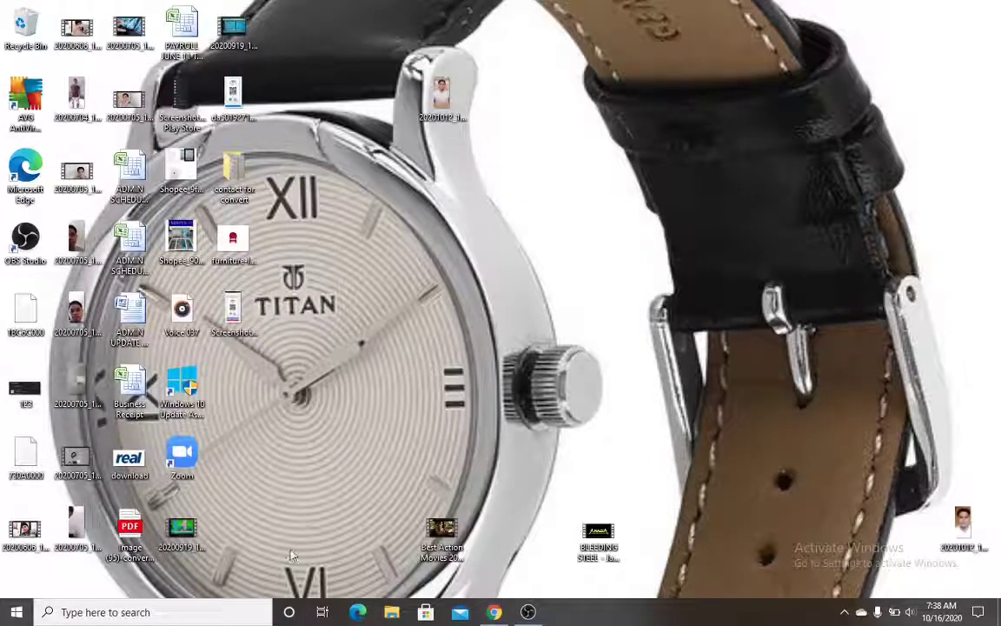
# Find Microsoft Office Word 2007 through Windows search and launch it with a blank document
pyautogui.click(214, 614)
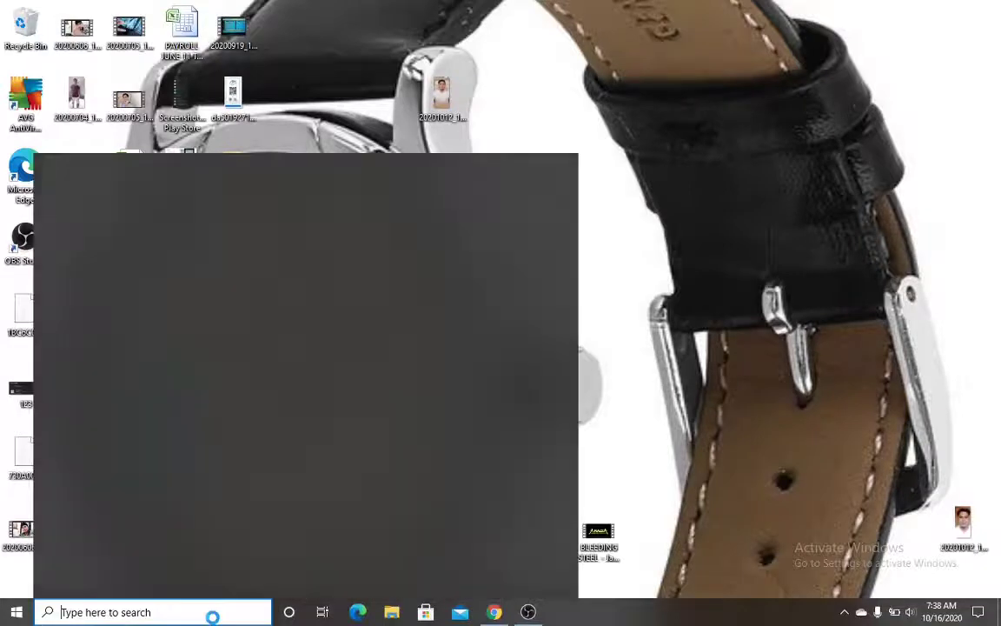
pyautogui.write('m')
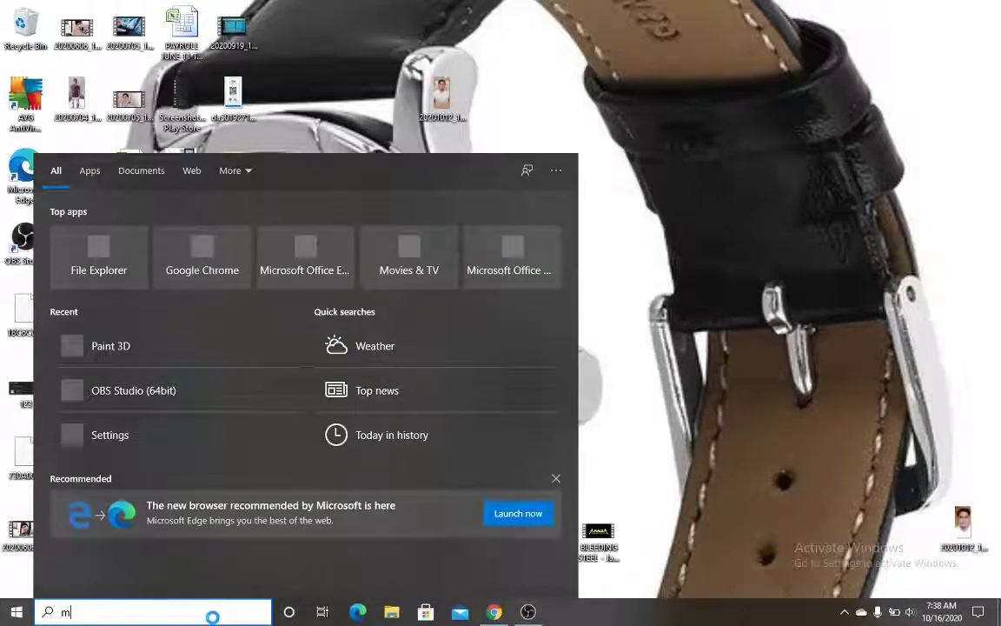
pyautogui.write('icr')
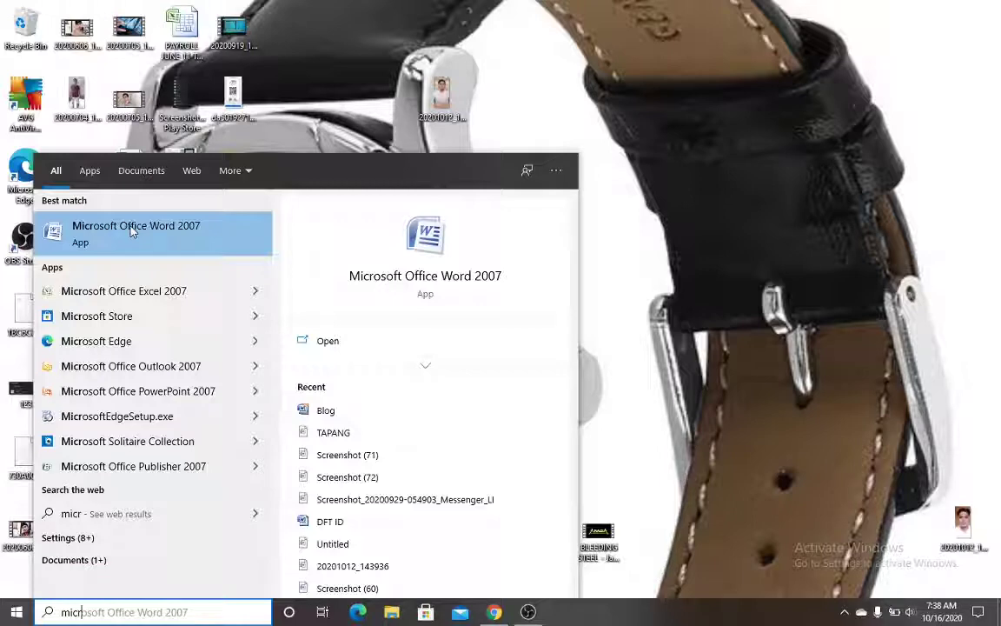
pyautogui.click(133, 230)
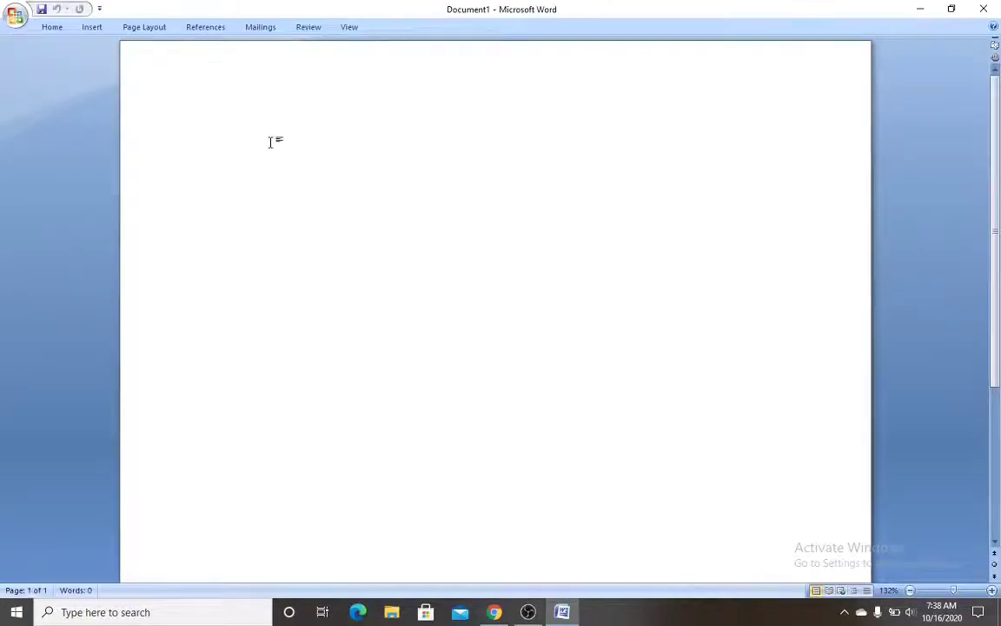
# Insert the picture "bot tapang 2" into the blank document, finding it in Pictures with the search term "tapa"
pyautogui.click(91, 29)
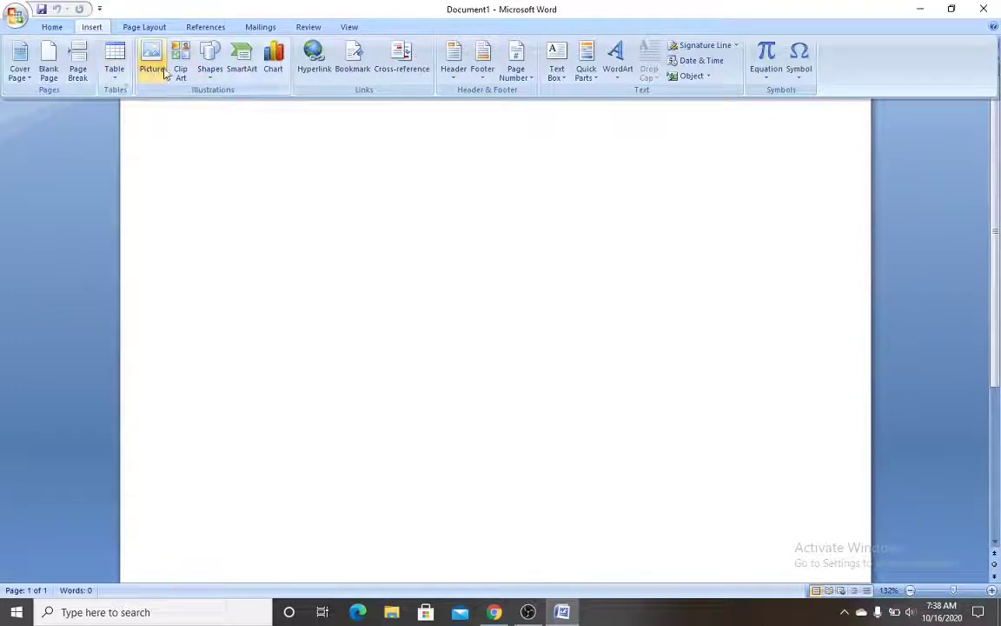
pyautogui.click(152, 69)
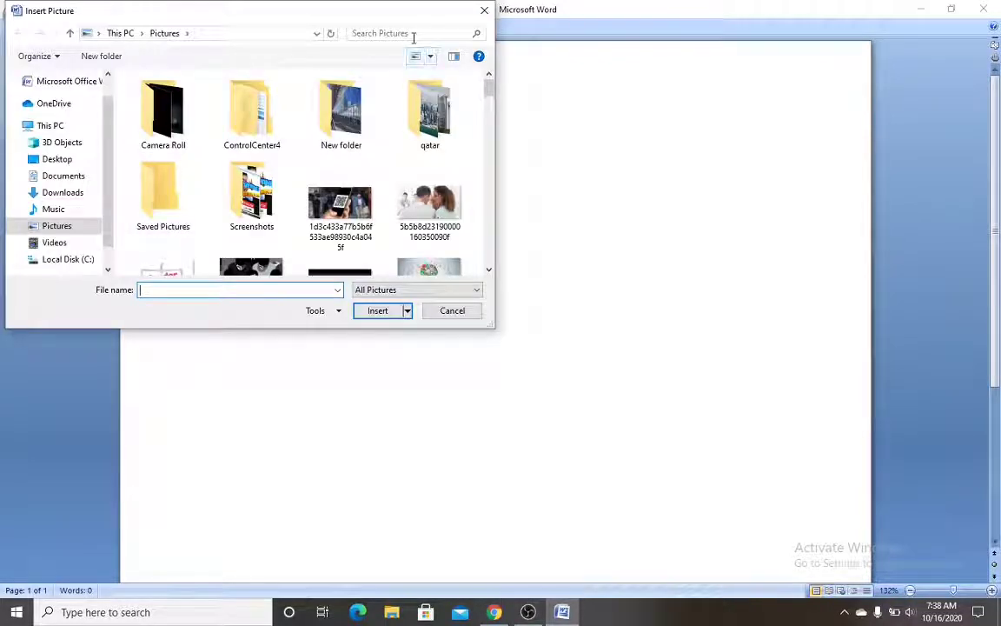
pyautogui.click(402, 33)
pyautogui.write('tapa')
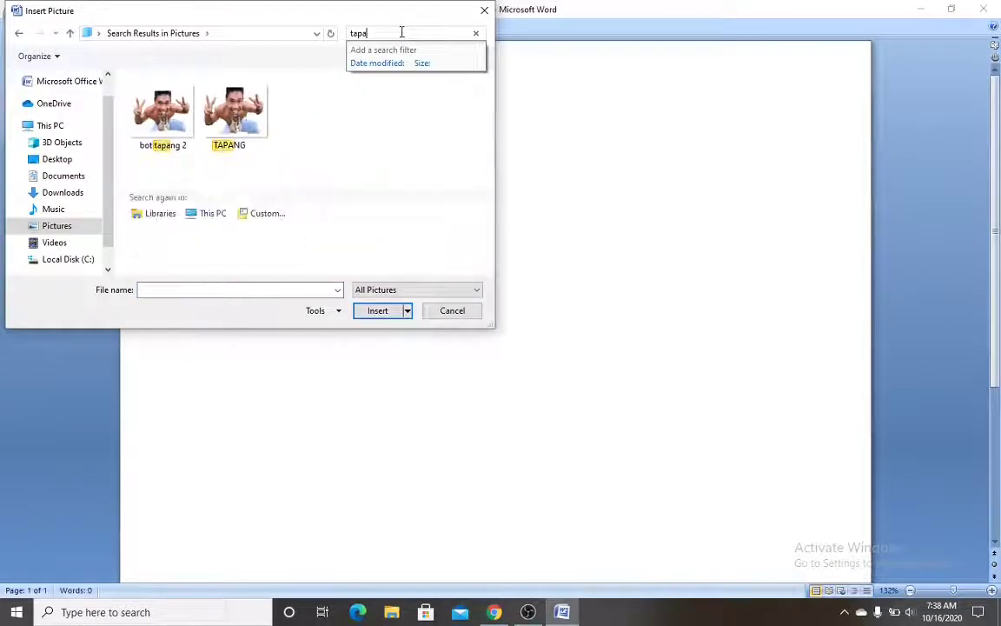
pyautogui.click(145, 101)
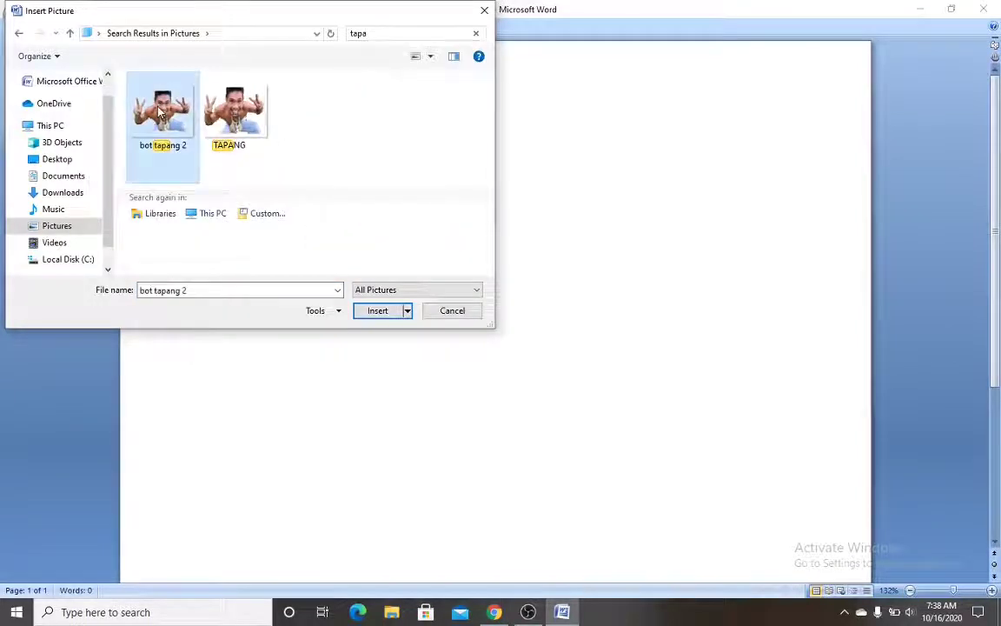
pyautogui.click(392, 311)
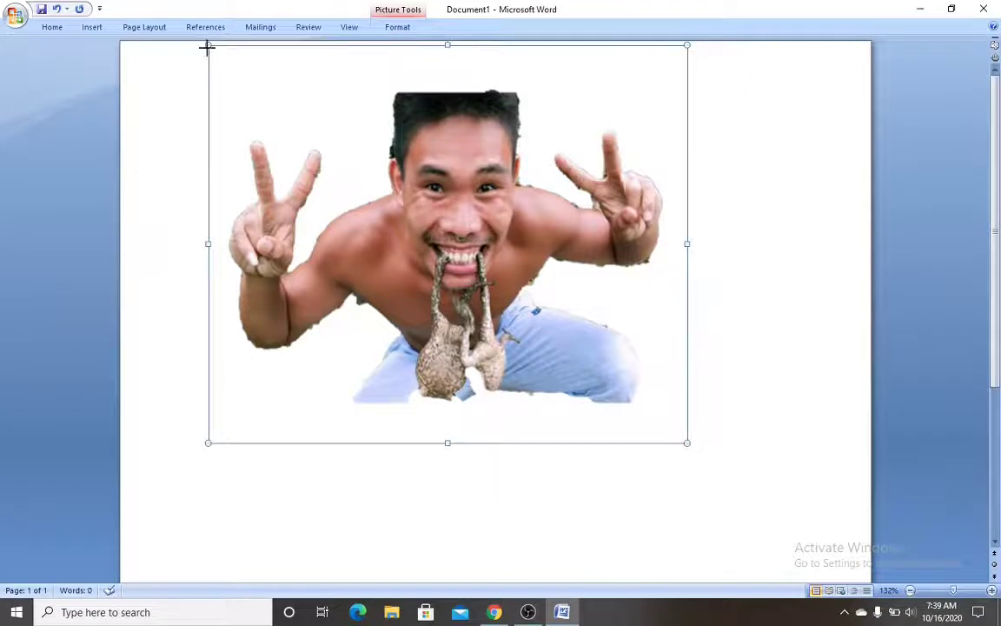
# Shrink the inserted picture proportionally to roughly two fifths of the page width
pyautogui.moveTo(208, 45); pyautogui.dragTo(261, 154)
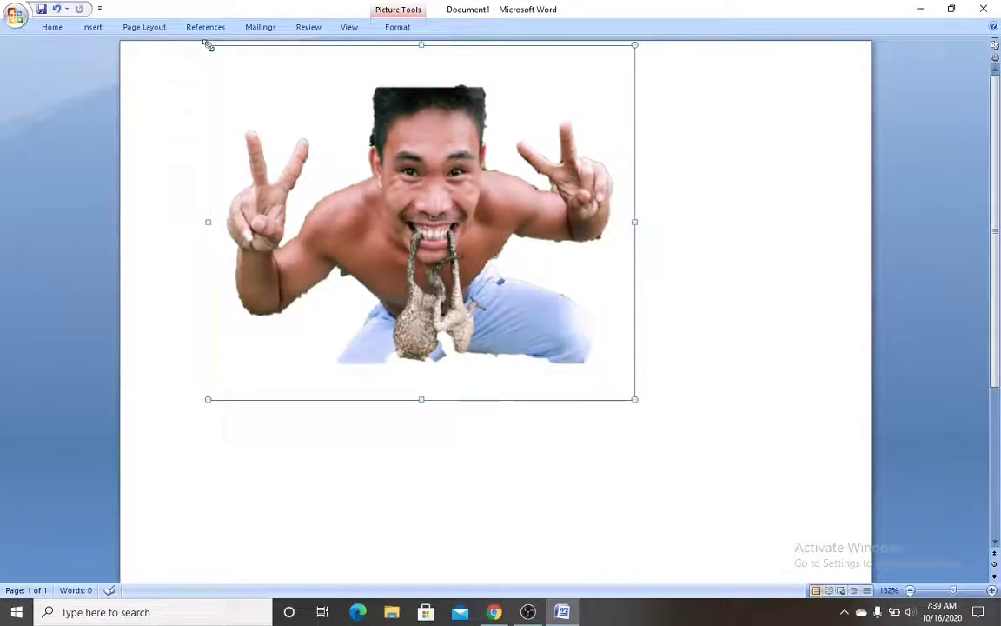
pyautogui.moveTo(208, 43); pyautogui.dragTo(329, 202)
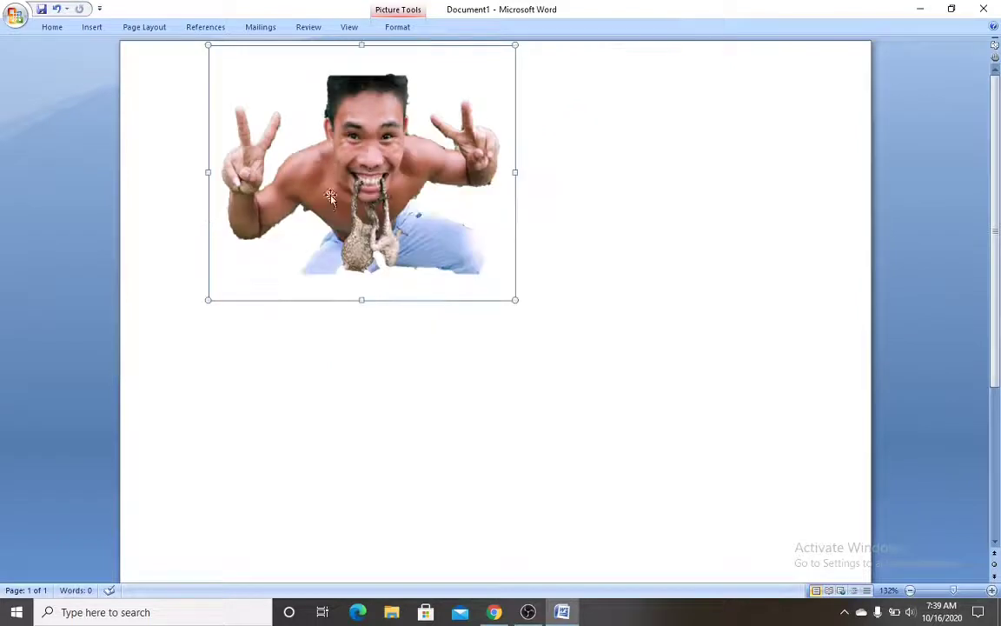